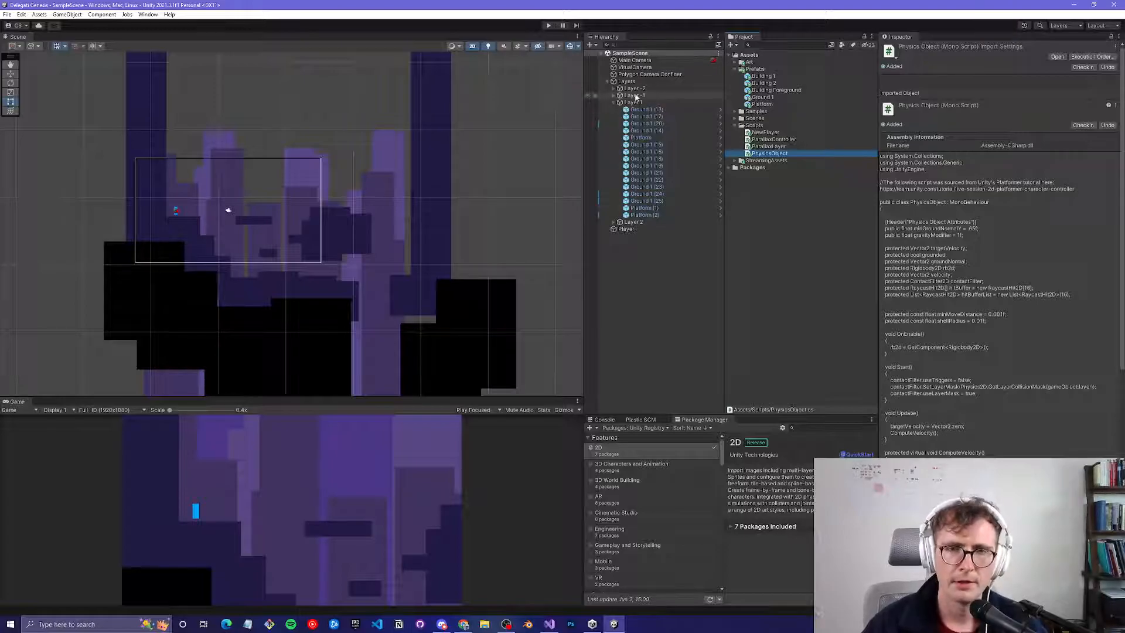
Step: Select the upper platform in Layer 1, start a playtest and enlarge the Game view for a better look at the player
click(613, 103)
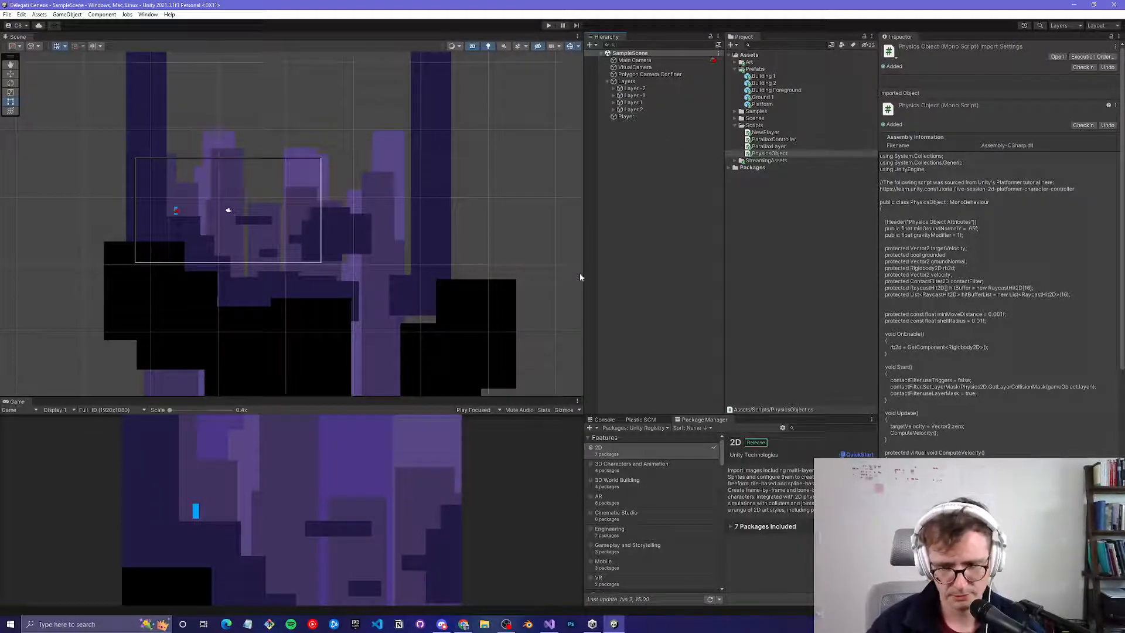
click(266, 222)
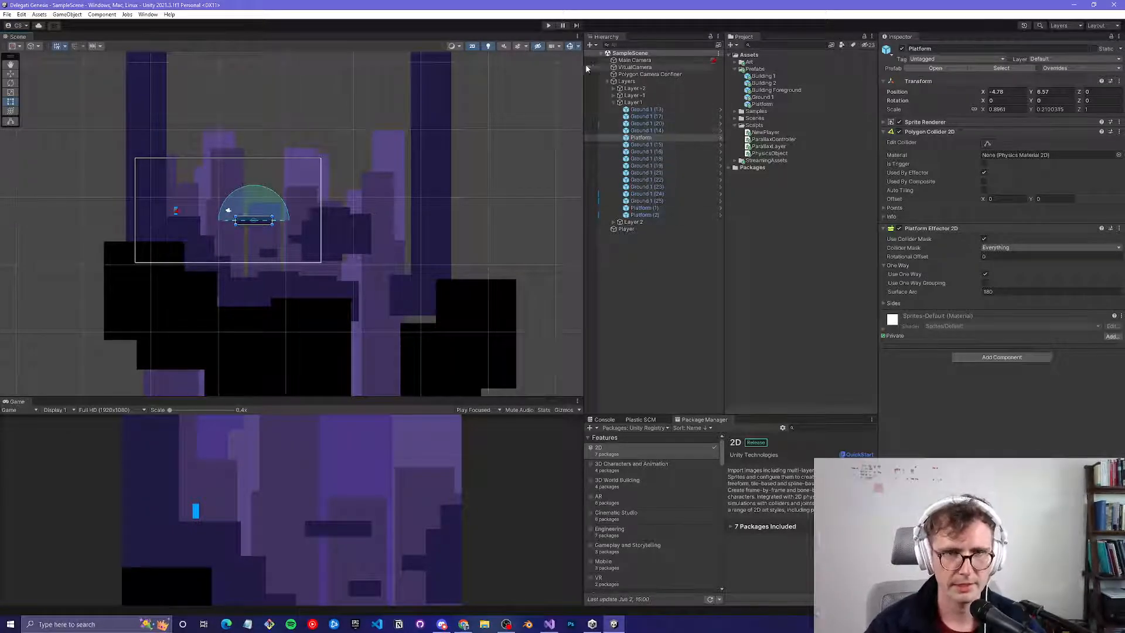
click(548, 25)
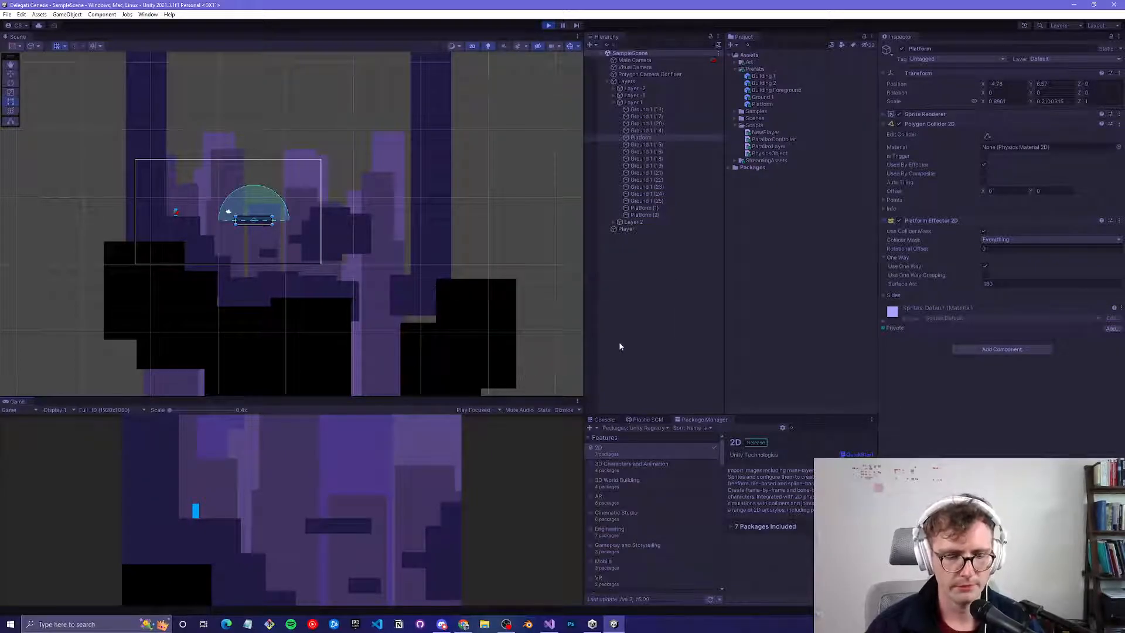
key(d)
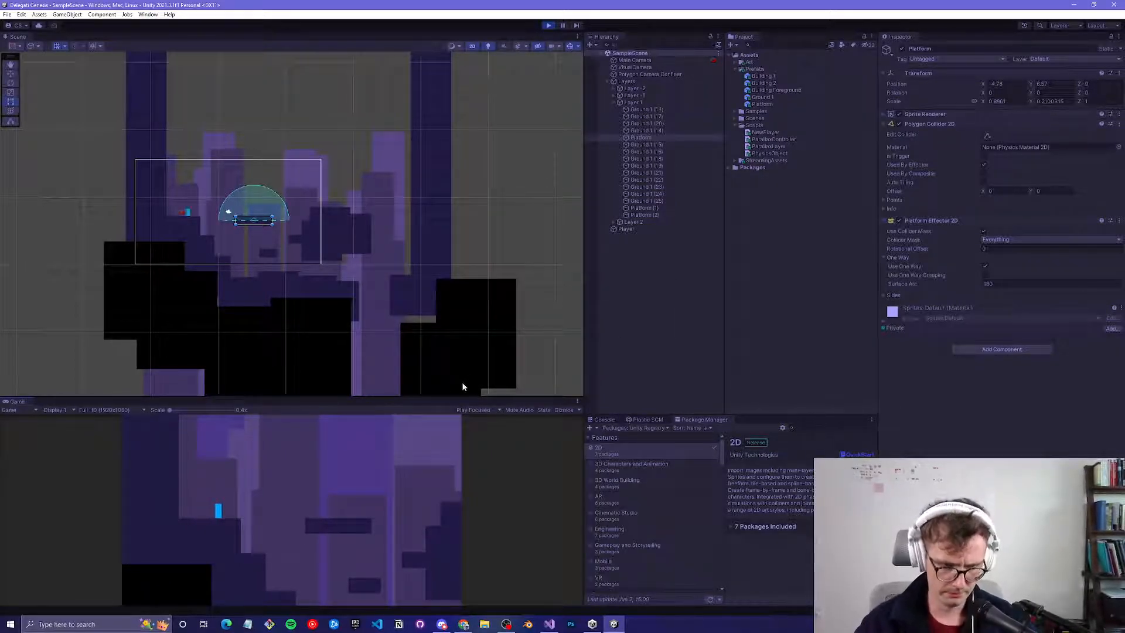
drag(354, 397, 376, 311)
key(d)
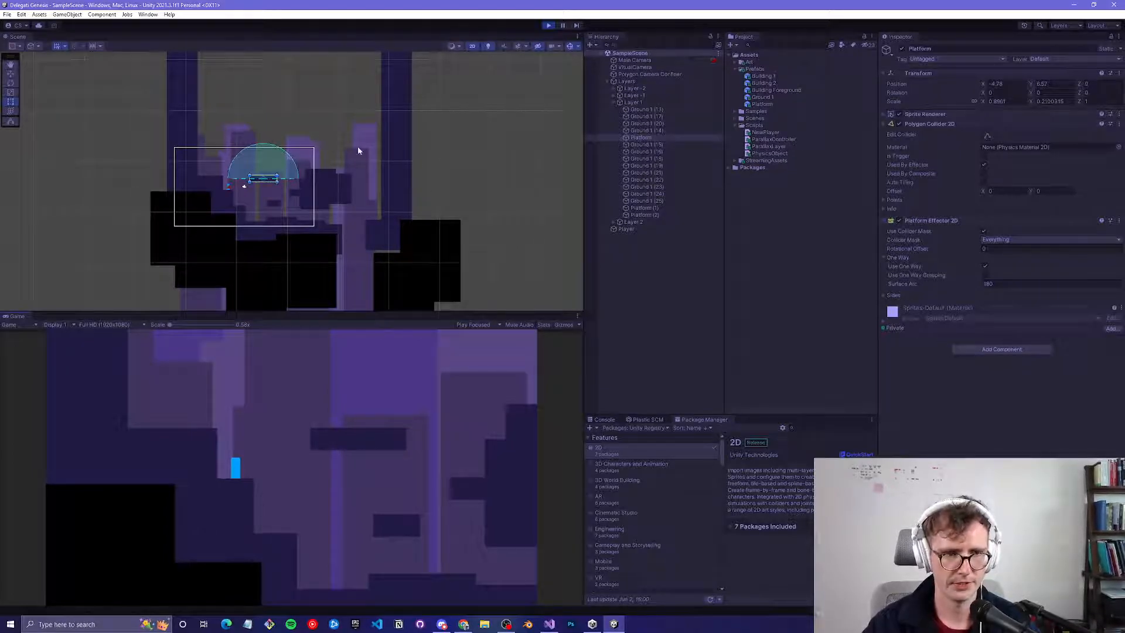
Step: Walk the player down to the lower floor, jump up through the small platform, and stop the playtest
key(d)
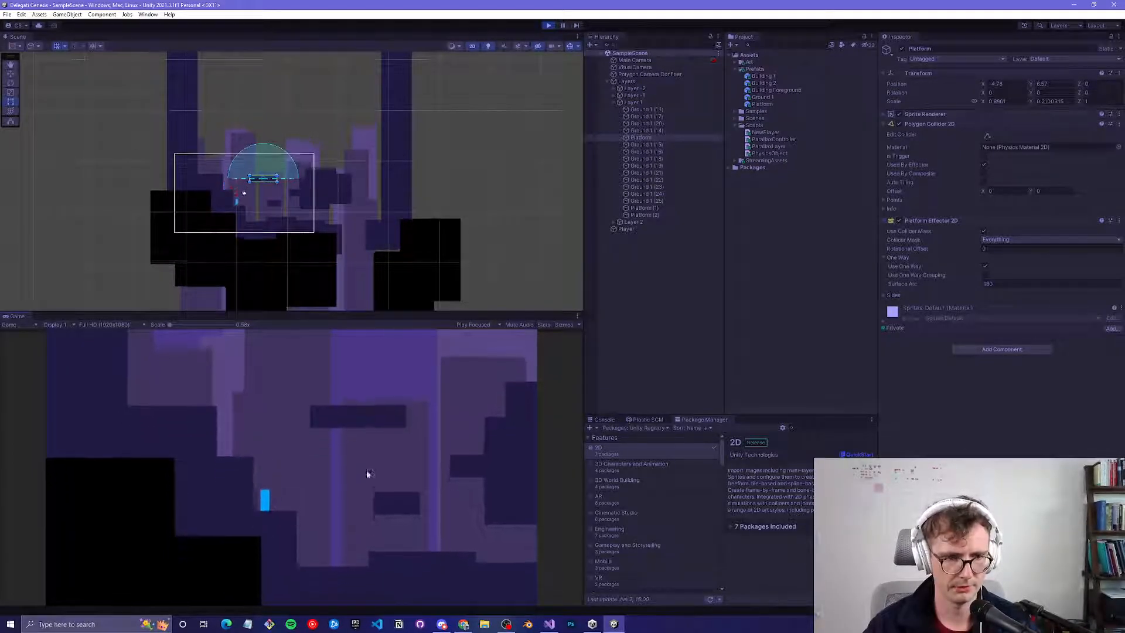
key(d)
key(space)
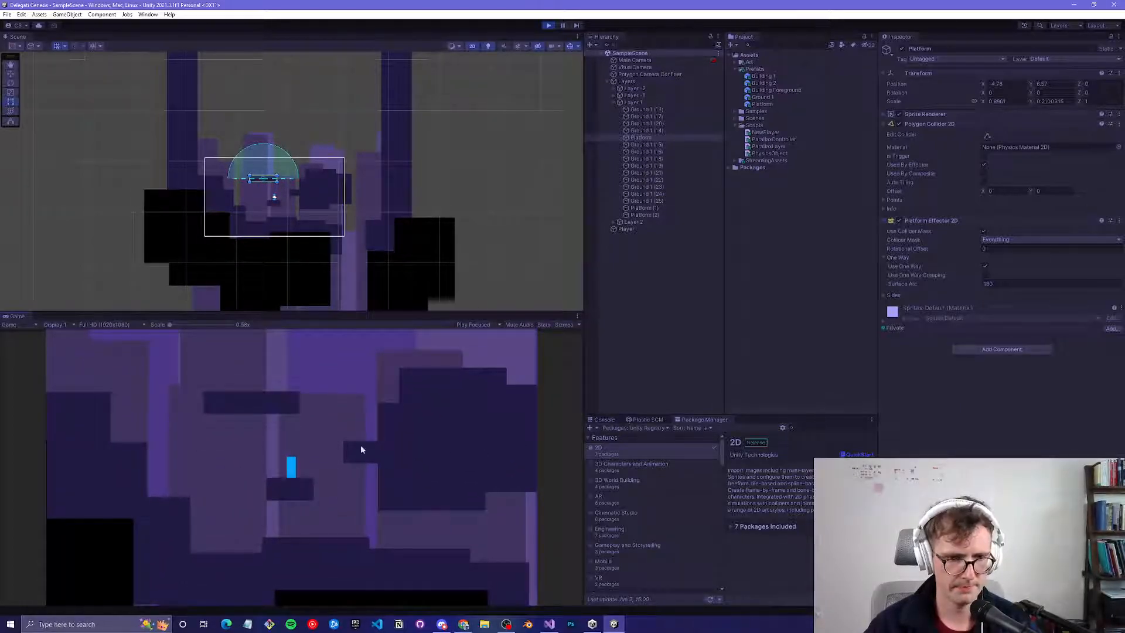
key(d)
key(a)
key(space)
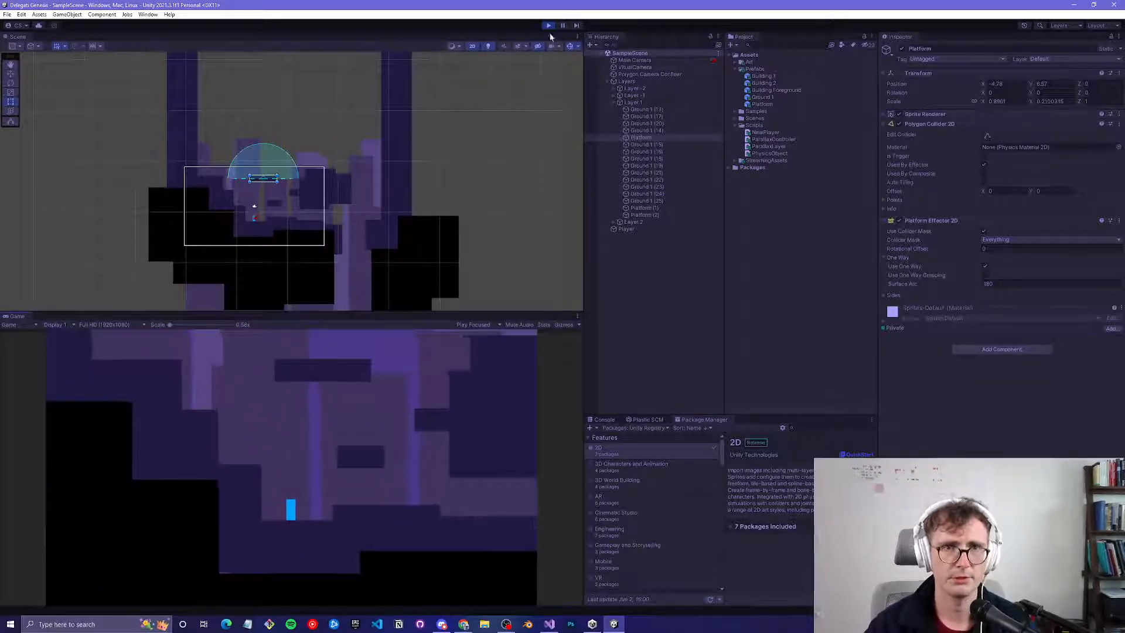
click(548, 26)
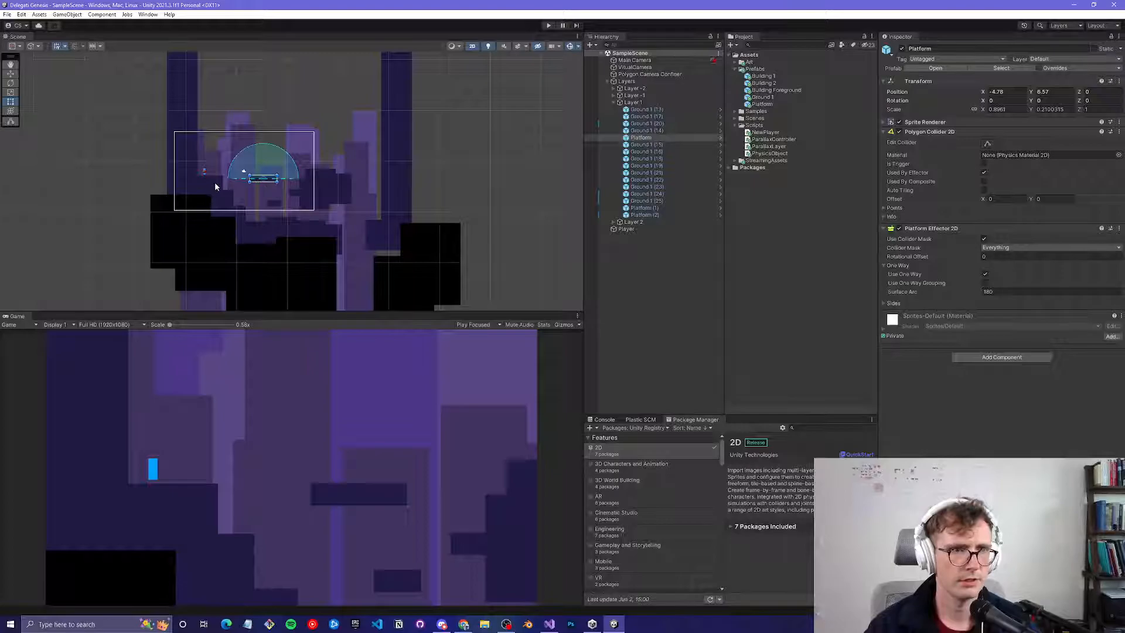
Step: Duplicate the ground block under the player and place it above the player as a thin slab, Y scale about 0.24
click(215, 185)
key(ctrl+d)
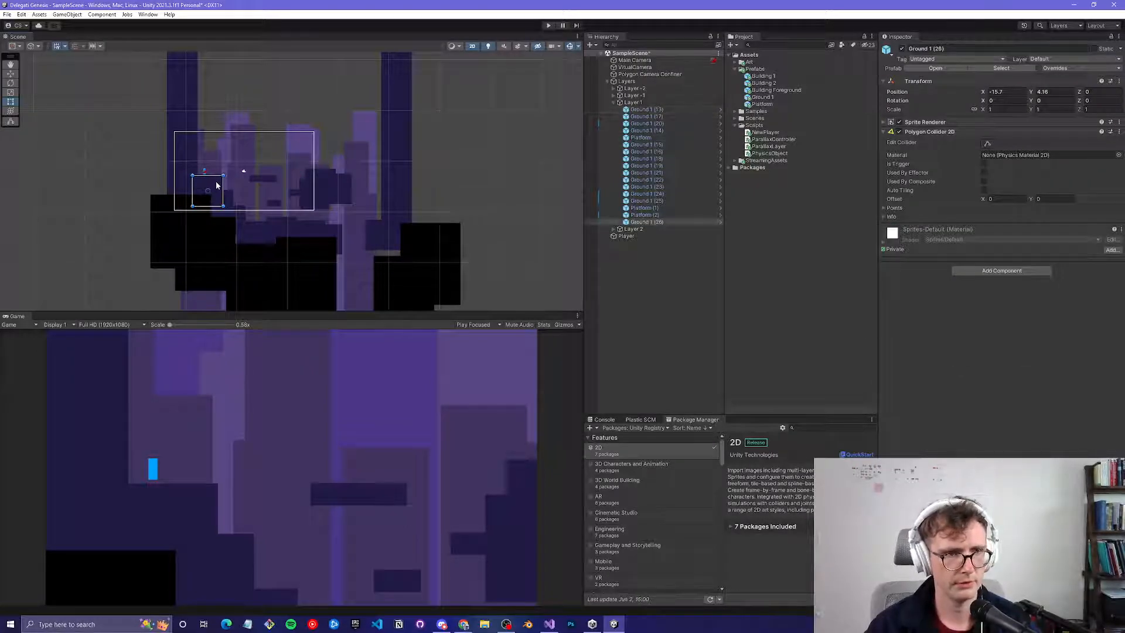
mouse_move(217, 185)
mouse_down()
mouse_move(230, 175)
mouse_move(231, 160)
mouse_move(222, 164)
mouse_up()
Step: Run a playtest and jump repeatedly against the underside of the thin ground slab
key(ctrl+p)
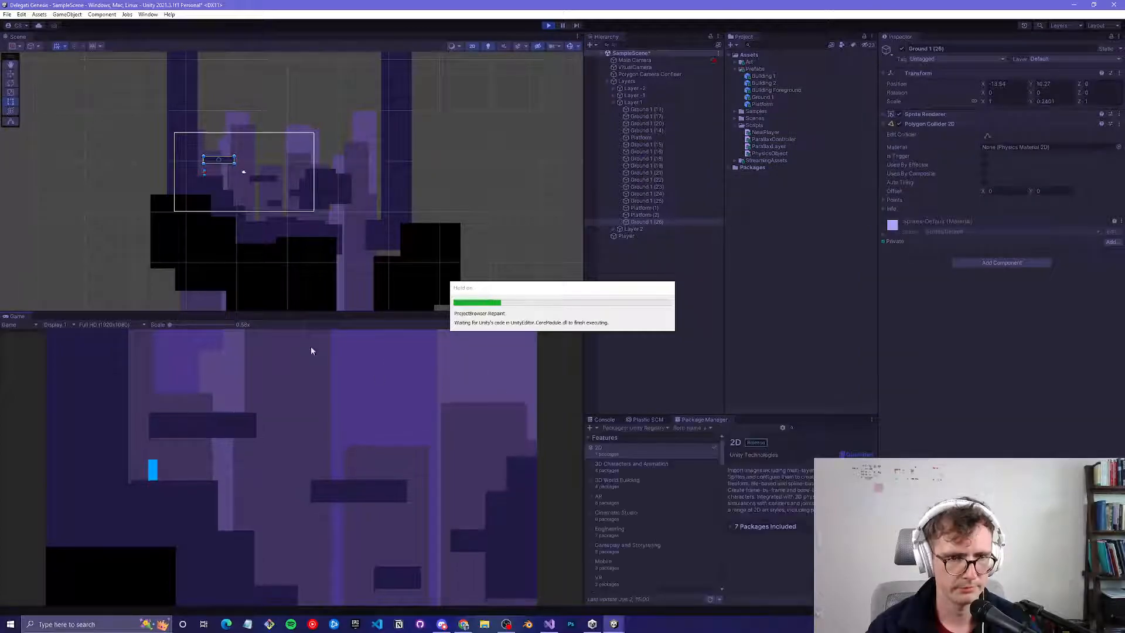
key(space)
key(space)
key(space)
key(d)
key(space)
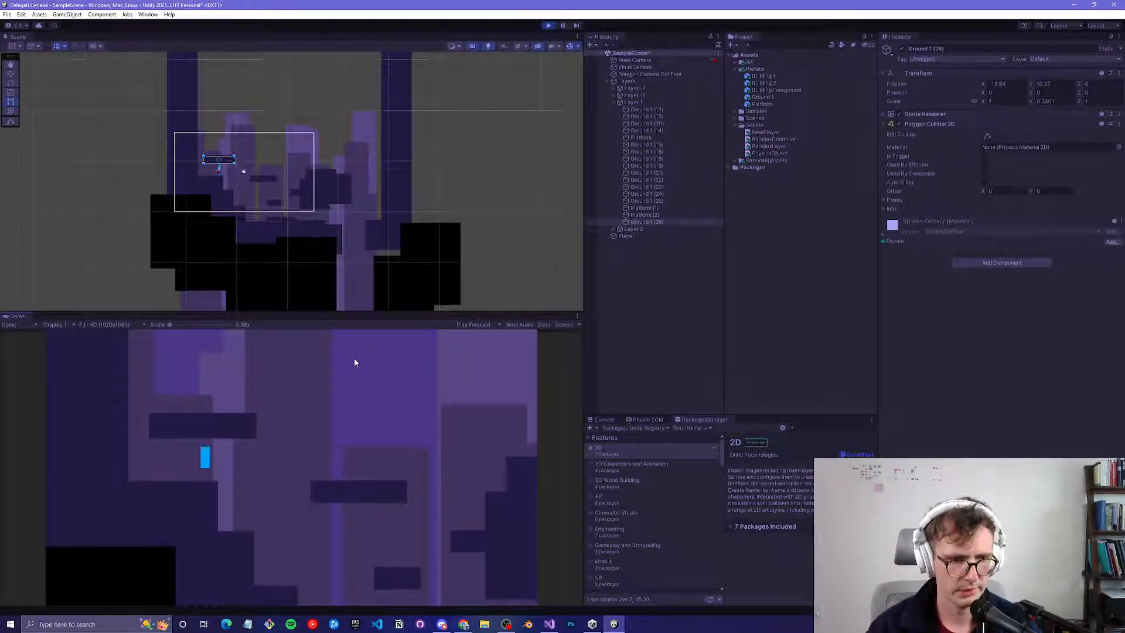
Step: Move the player down to the lower area and jump up through the small platform for comparison
key(d)
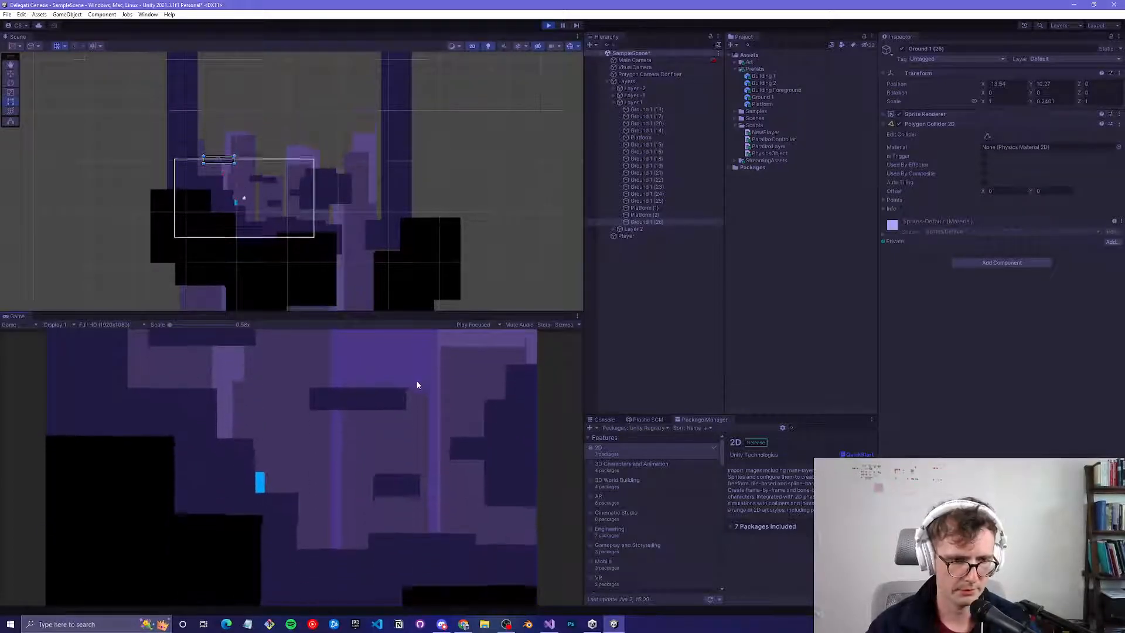
key(d)
key(space)
key(space)
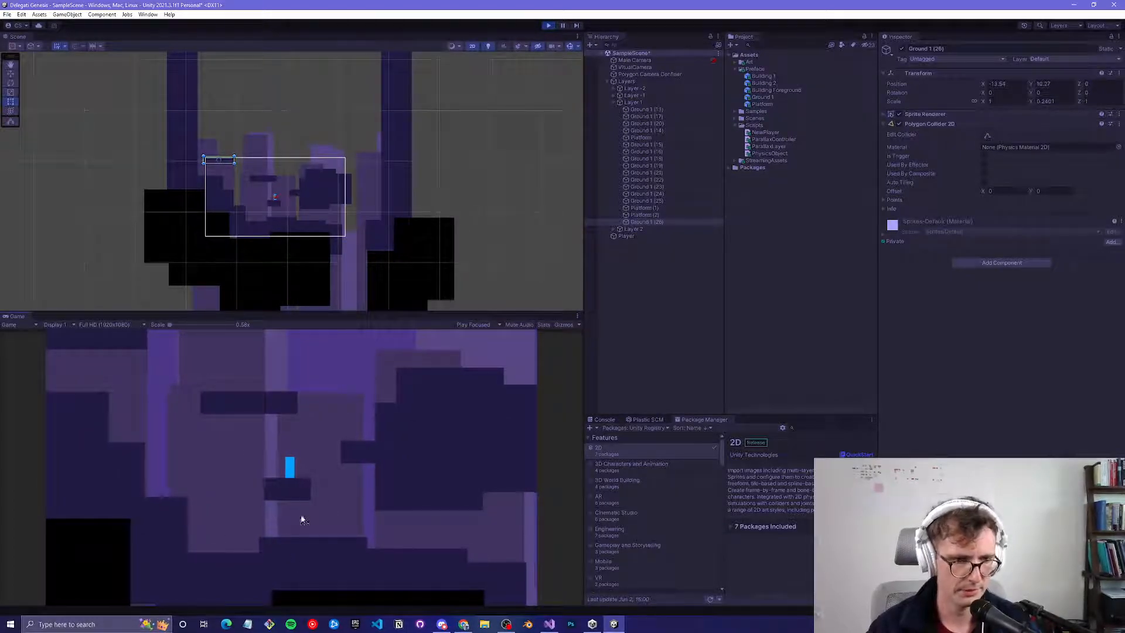
key(d)
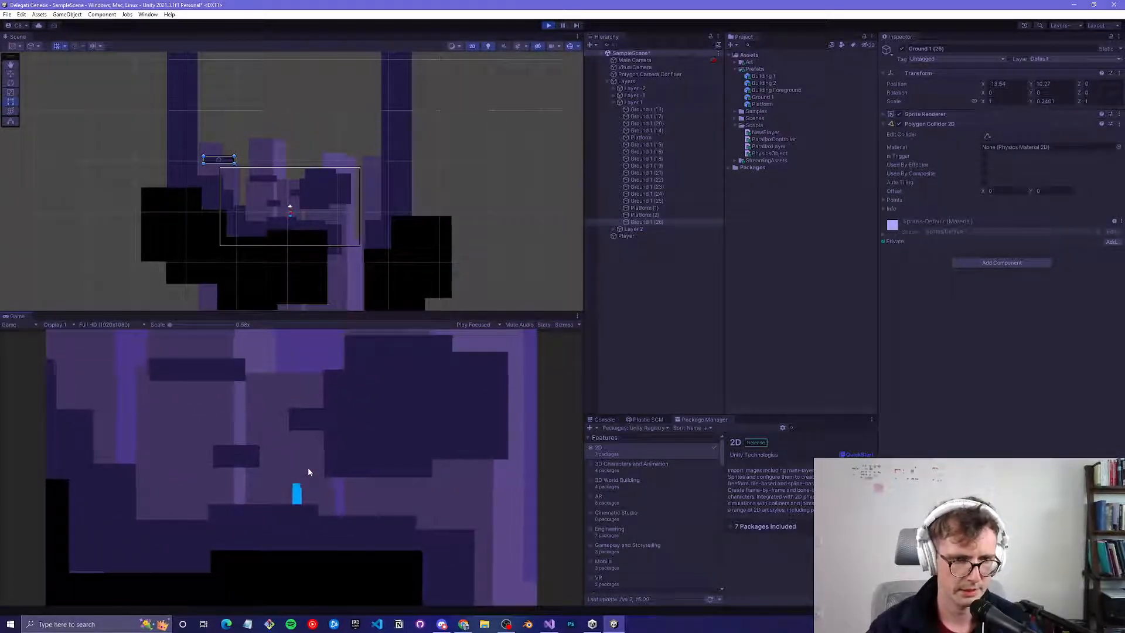
key(space)
key(a)
key(space)
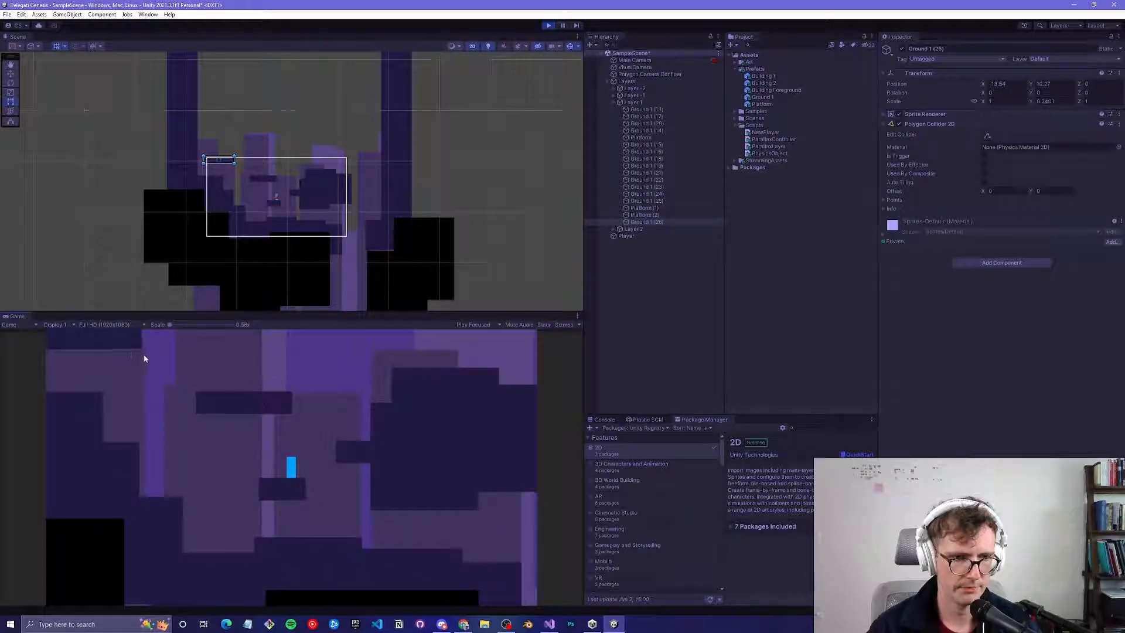
Step: Stop the playtest and delete the thin duplicated ground slab above the player
click(549, 26)
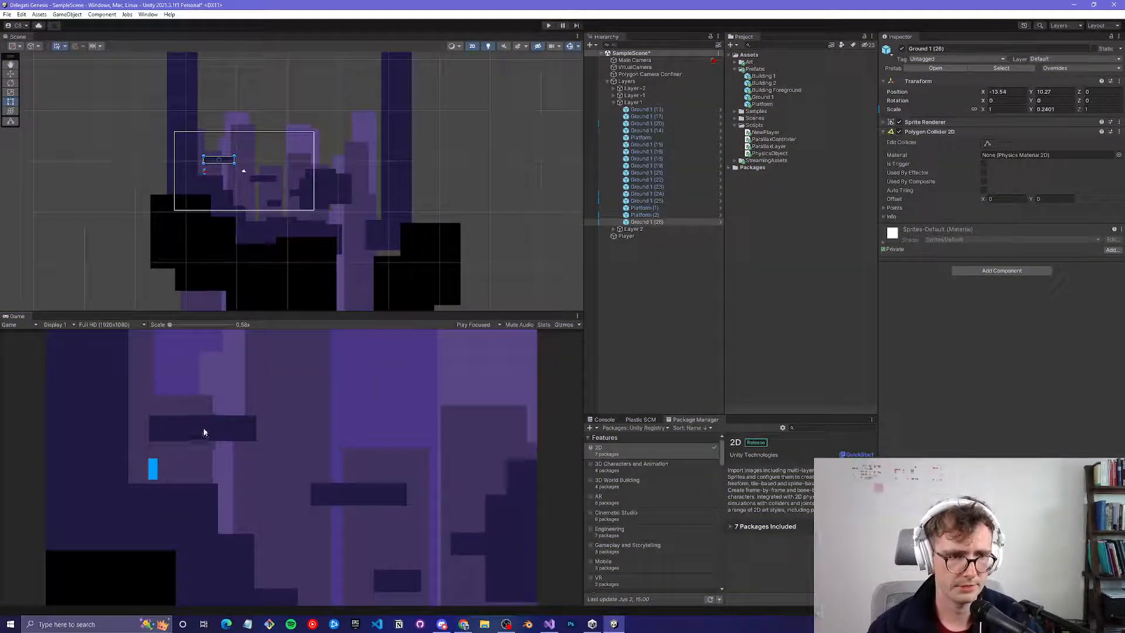
key(Delete)
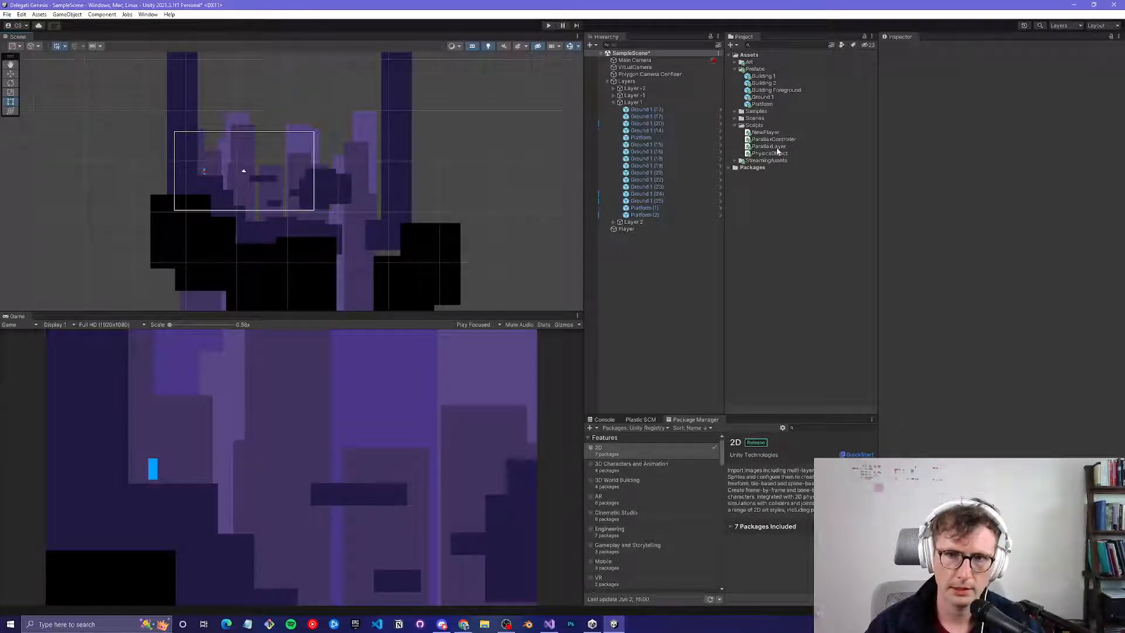
Step: Open the PhysicsObject script in Visual Studio and examine the Movement loop that checks hits for a PlatformEffector2D
double_click(775, 154)
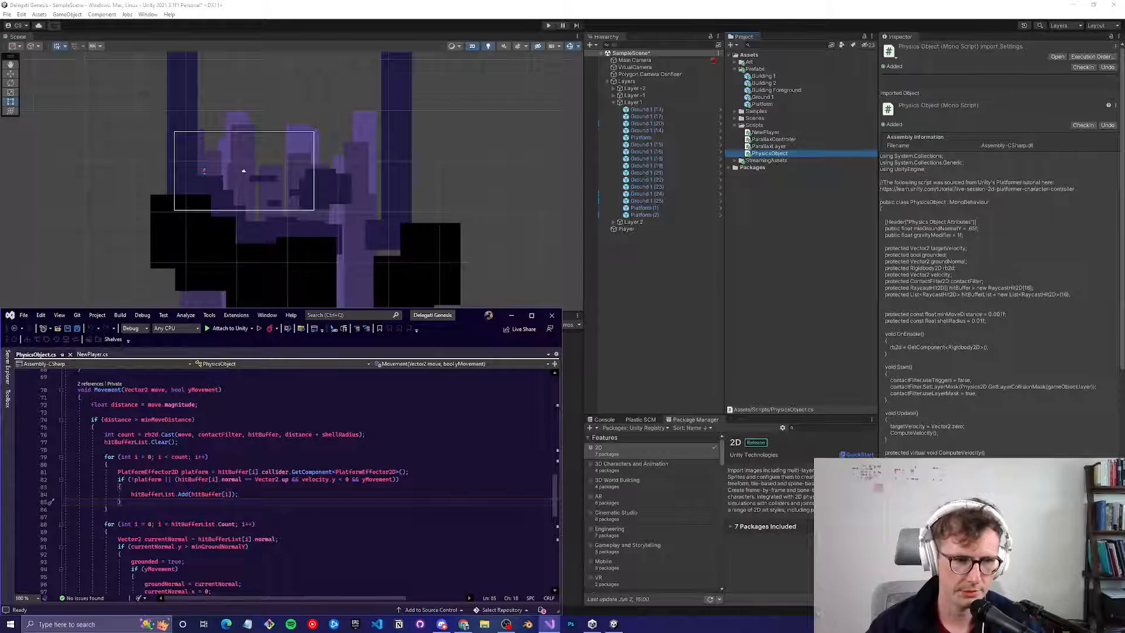
scroll(293, 480, down, 1)
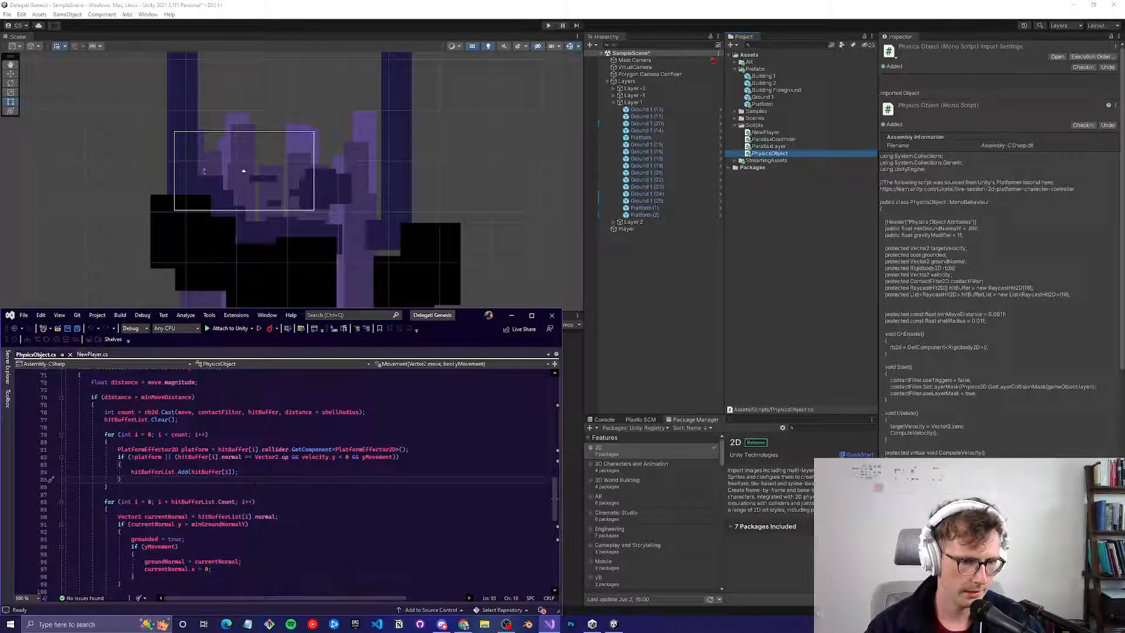
click(107, 487)
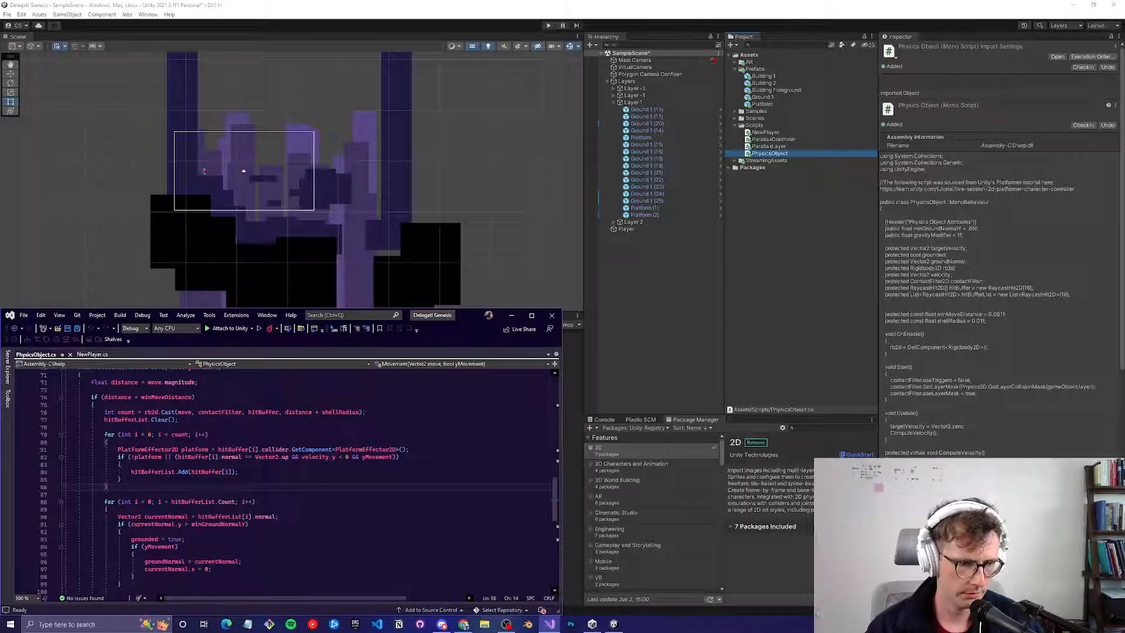
drag(108, 487, 64, 434)
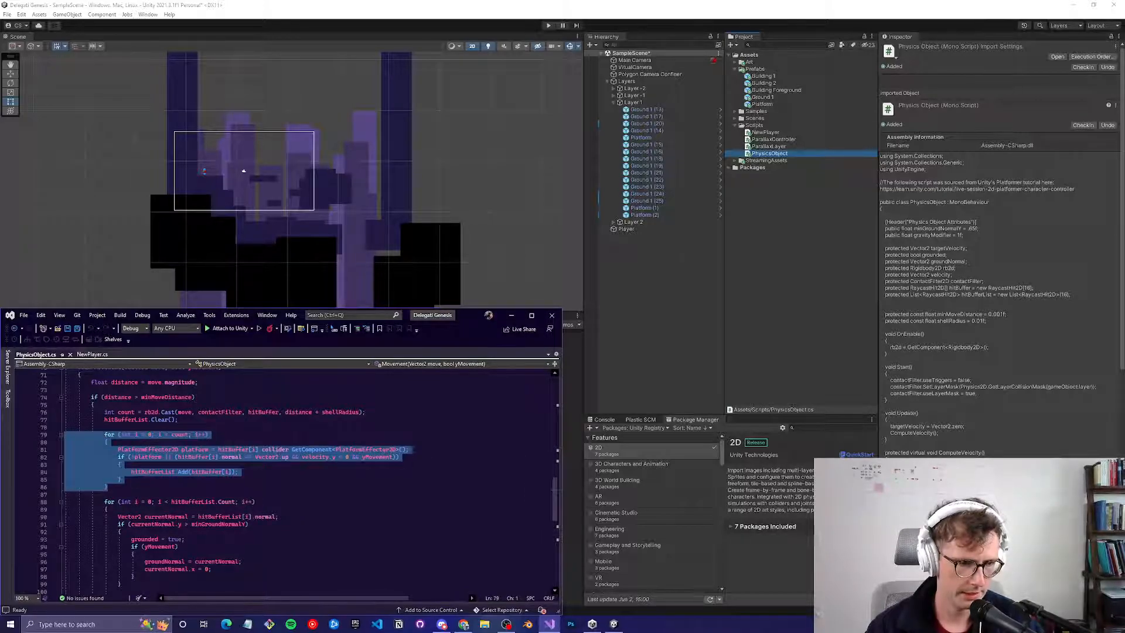
click(151, 460)
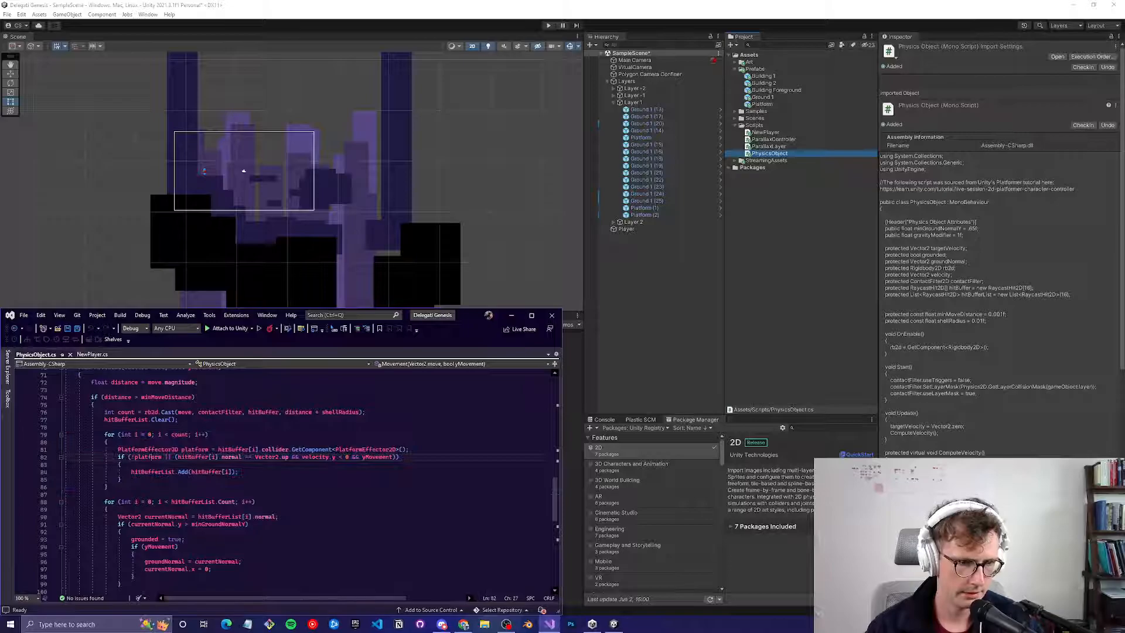
drag(118, 449, 285, 457)
click(281, 456)
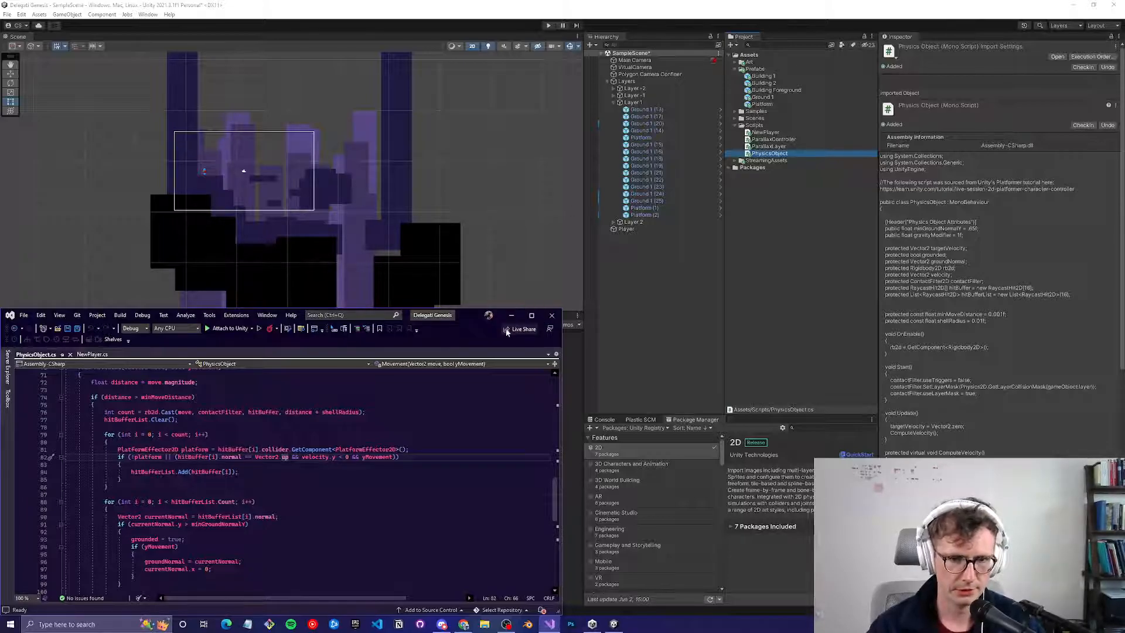
Step: Highlight the complete hitBuffer for loop inside the Movement method, and minimize the code editor to return to Unity
scroll(293, 481, down, 2)
mouse_move(556, 505)
mouse_down()
mouse_move(568, 415)
mouse_move(571, 492)
mouse_up()
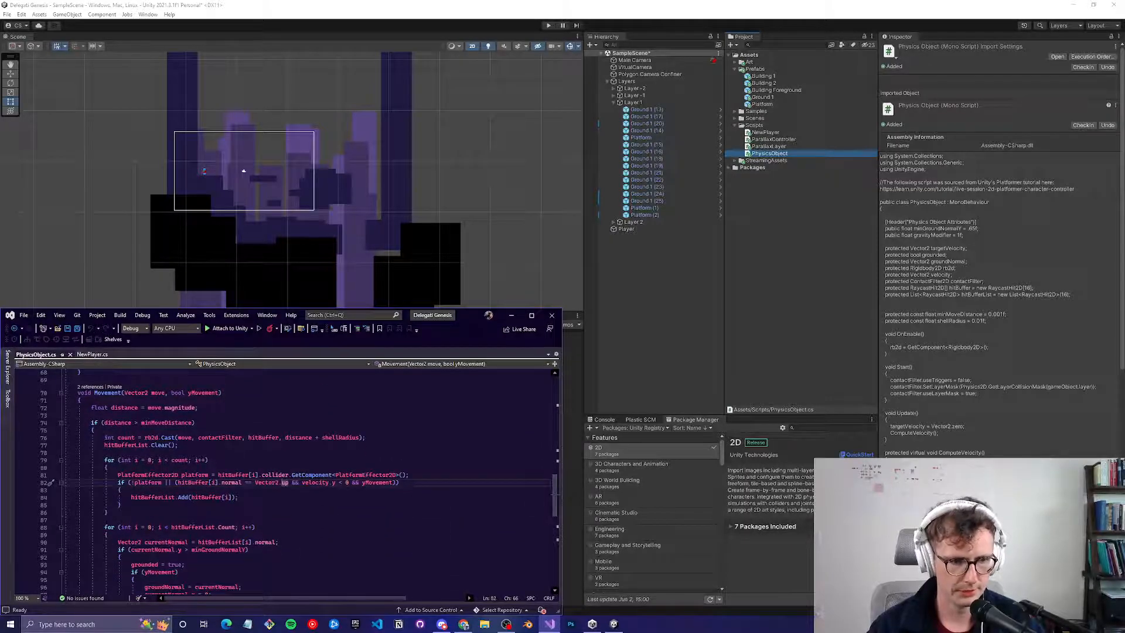
drag(109, 512, 64, 460)
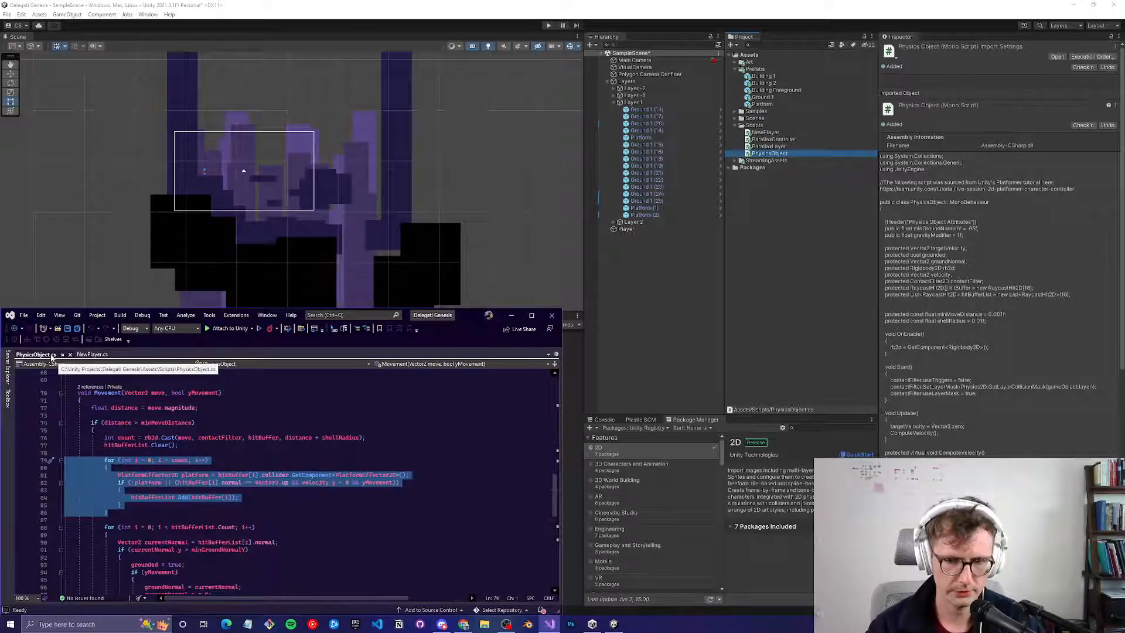
click(106, 489)
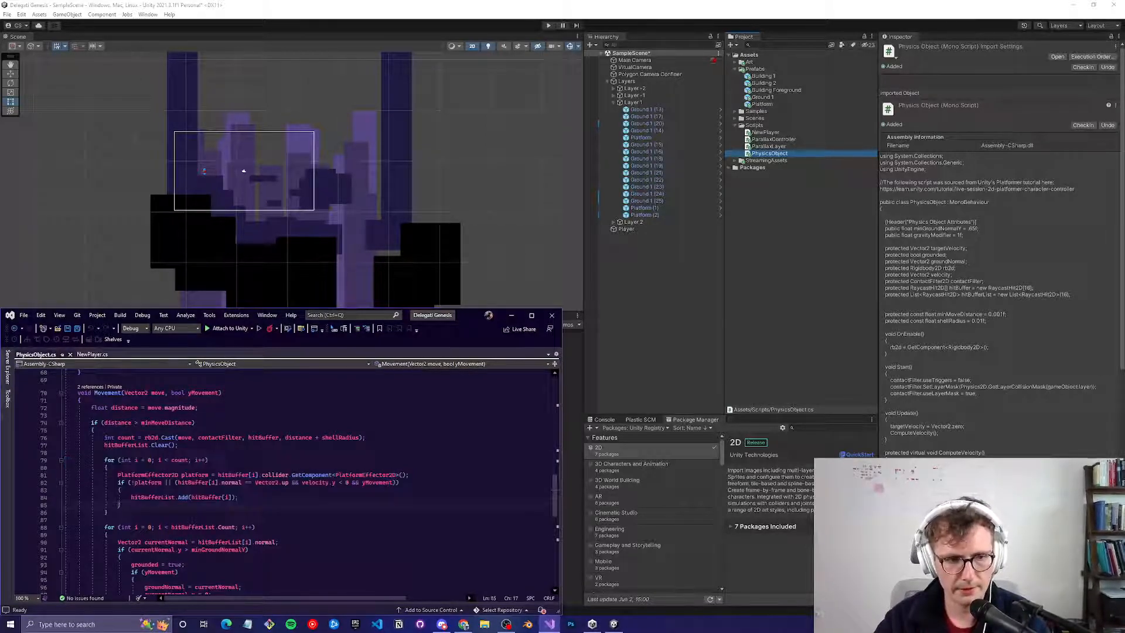
drag(124, 512, 64, 461)
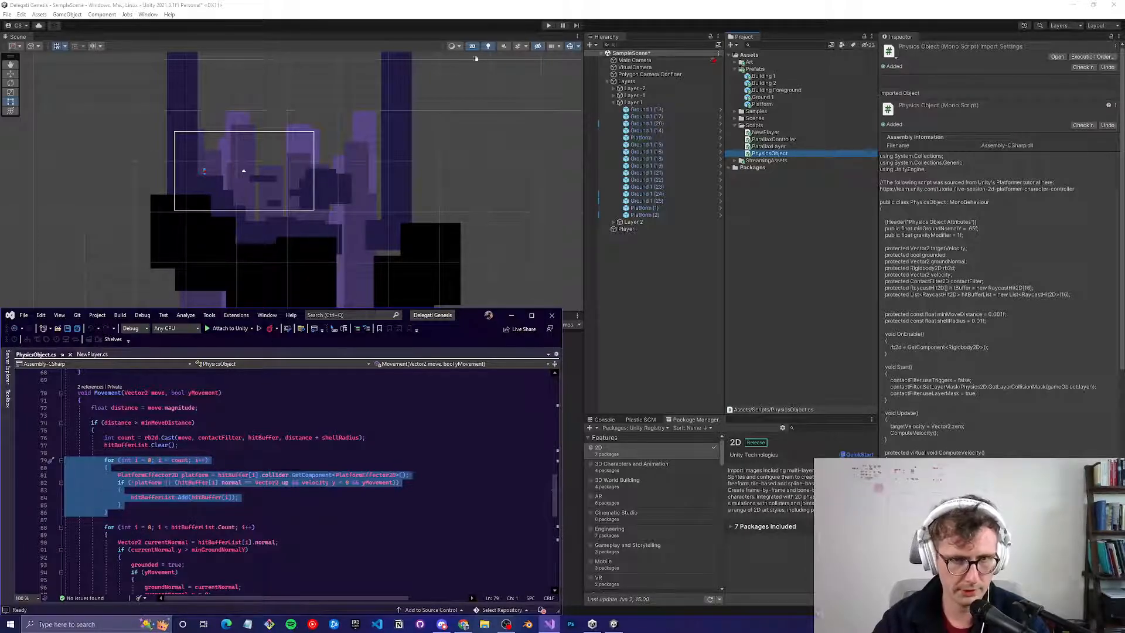
click(511, 315)
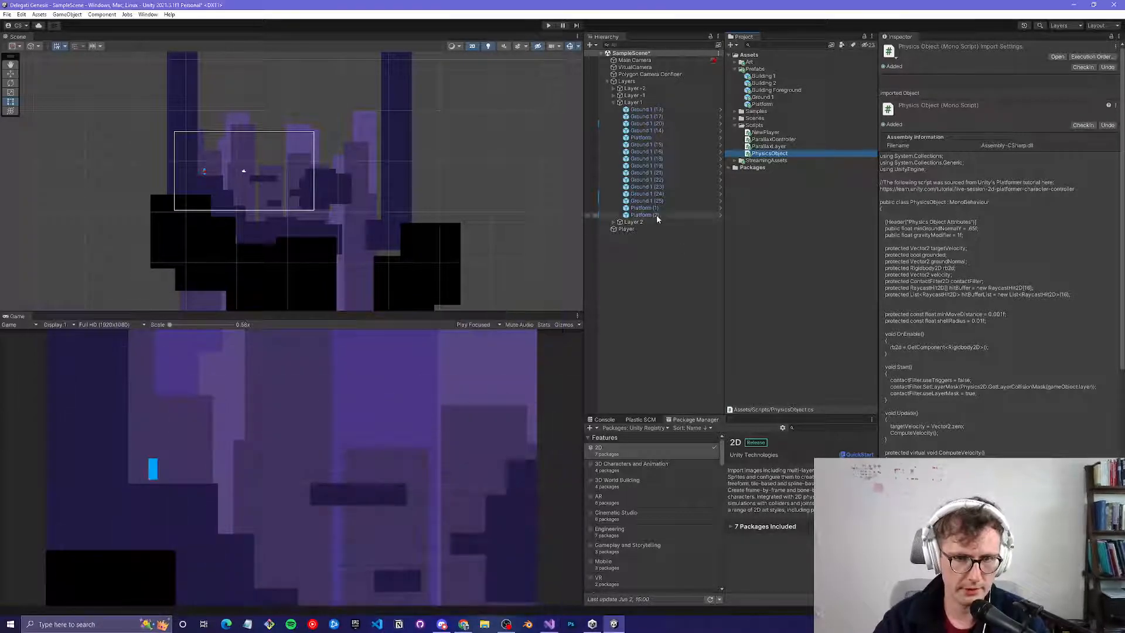
Step: Compare the collider and effector components of several ground blocks with those of Platform (2) and Platform (1)
click(317, 186)
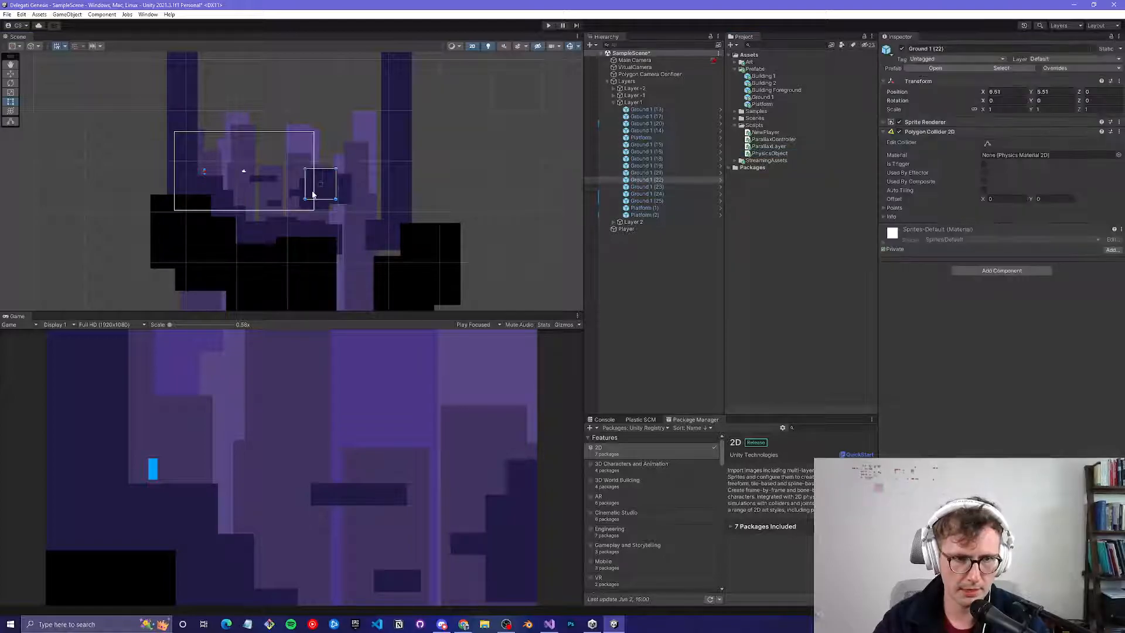
click(389, 183)
click(204, 186)
click(645, 215)
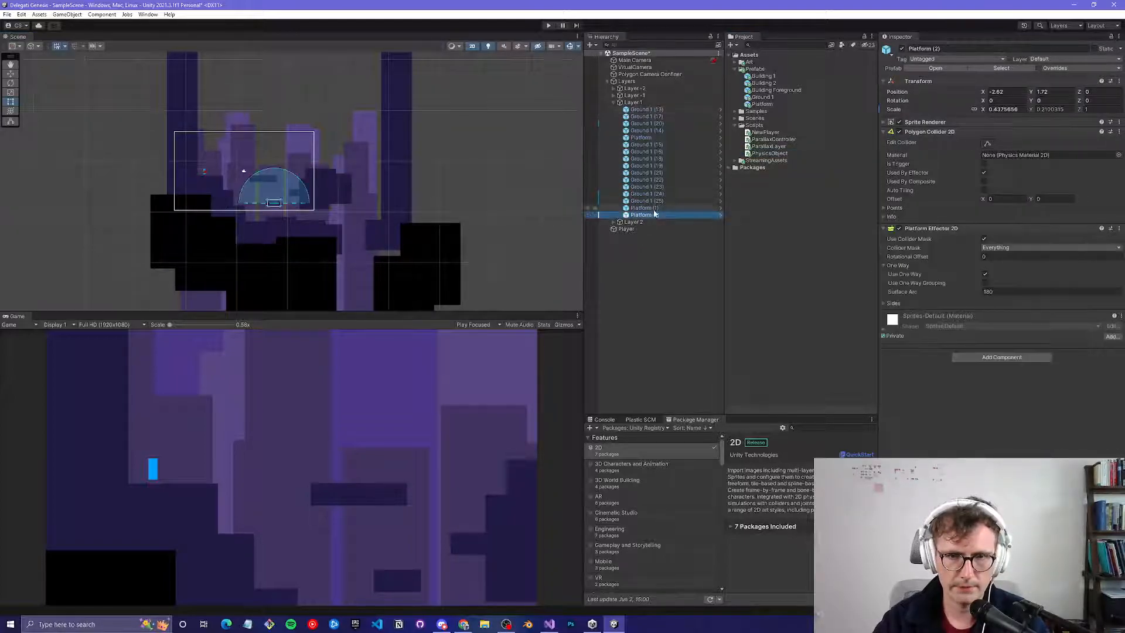
click(649, 208)
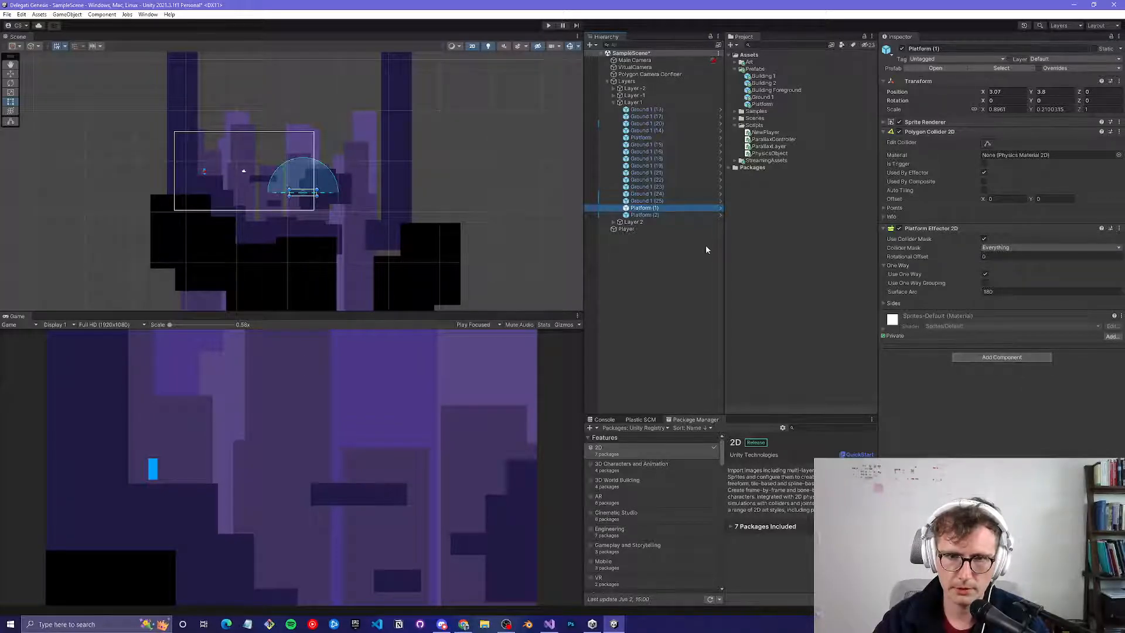
Step: Add a Platform Effector 2D component to the tall wall block Ground 1 (25)
click(650, 201)
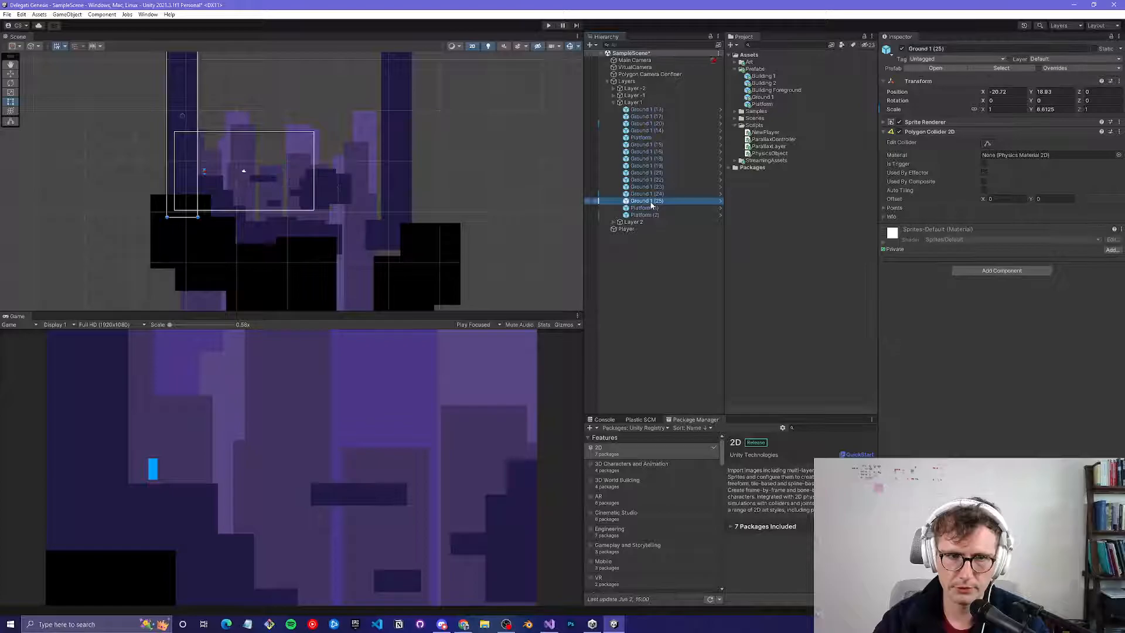
click(983, 272)
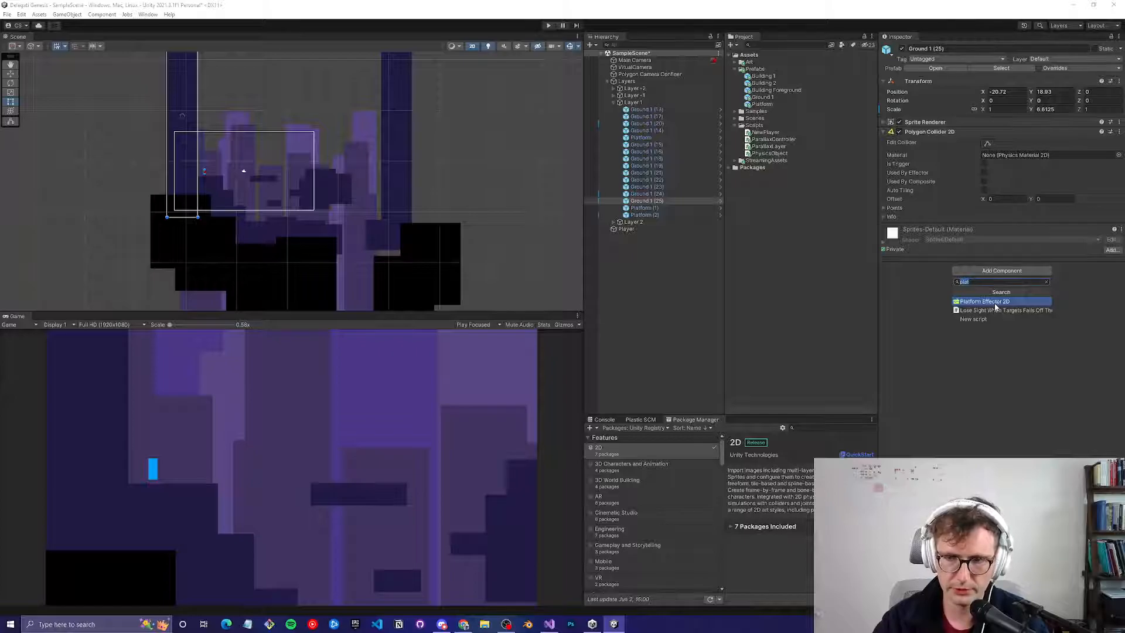
click(984, 302)
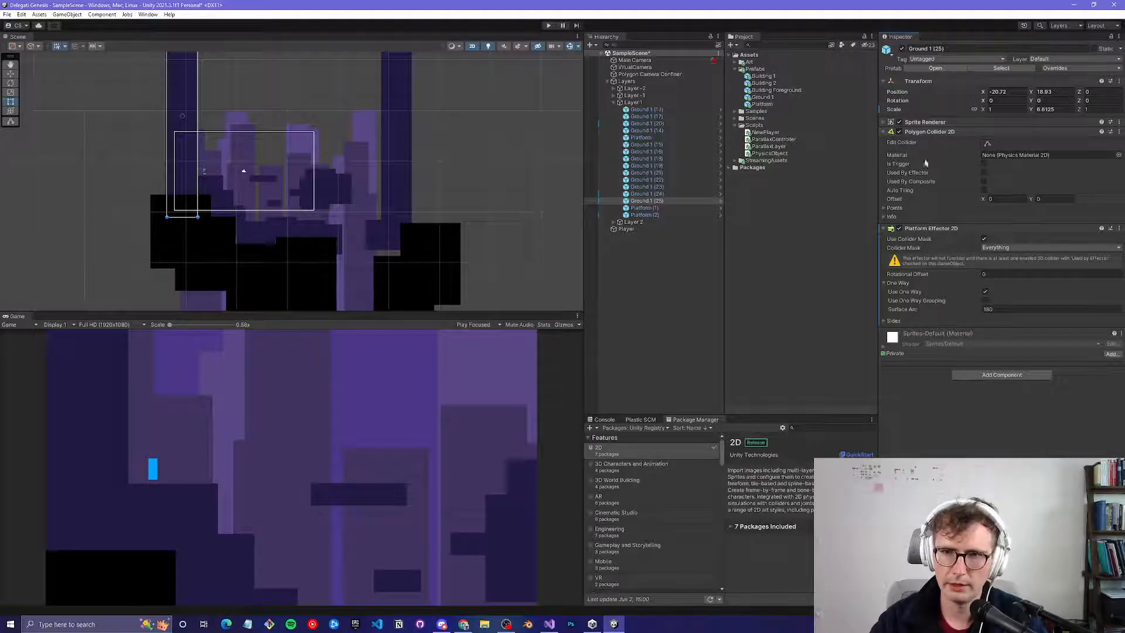
Step: Toggle Used By Effector on the Polygon Collider 2D of Ground 1 (25), leaving it enabled
click(984, 173)
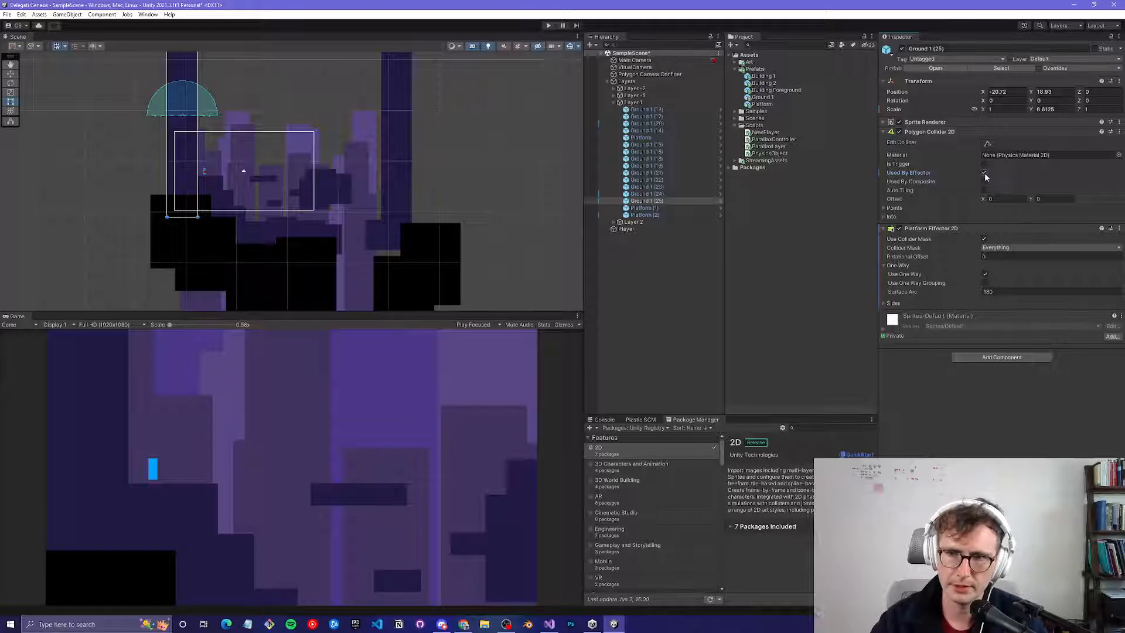
click(984, 174)
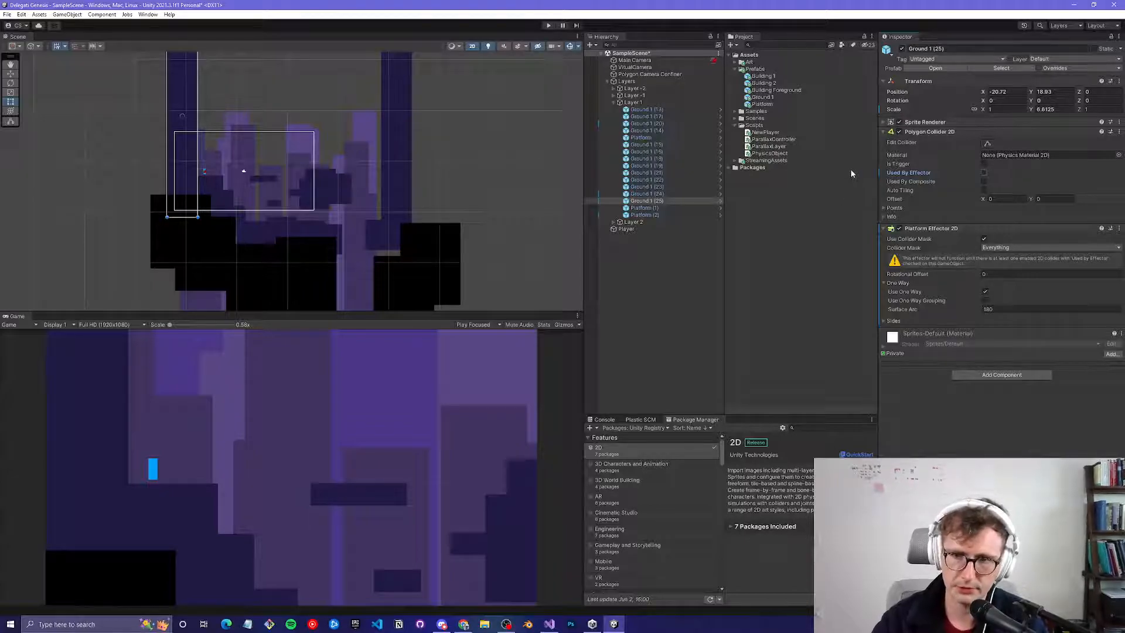
click(983, 174)
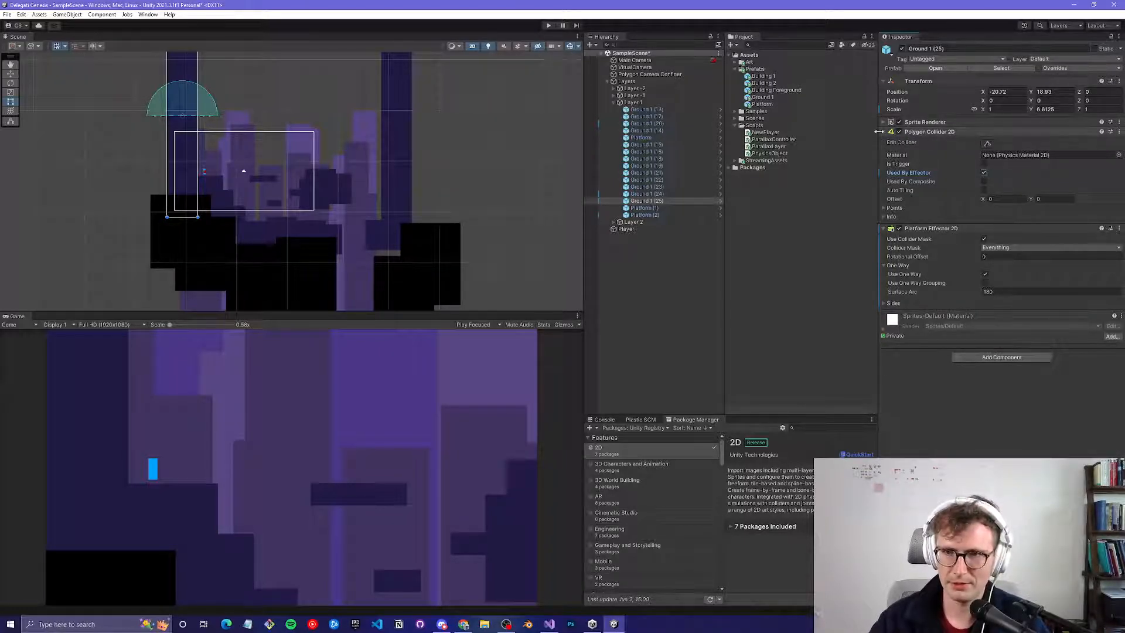
Step: Search the addable components for Polygon Collider 2D, and close the search without adding one
click(1000, 358)
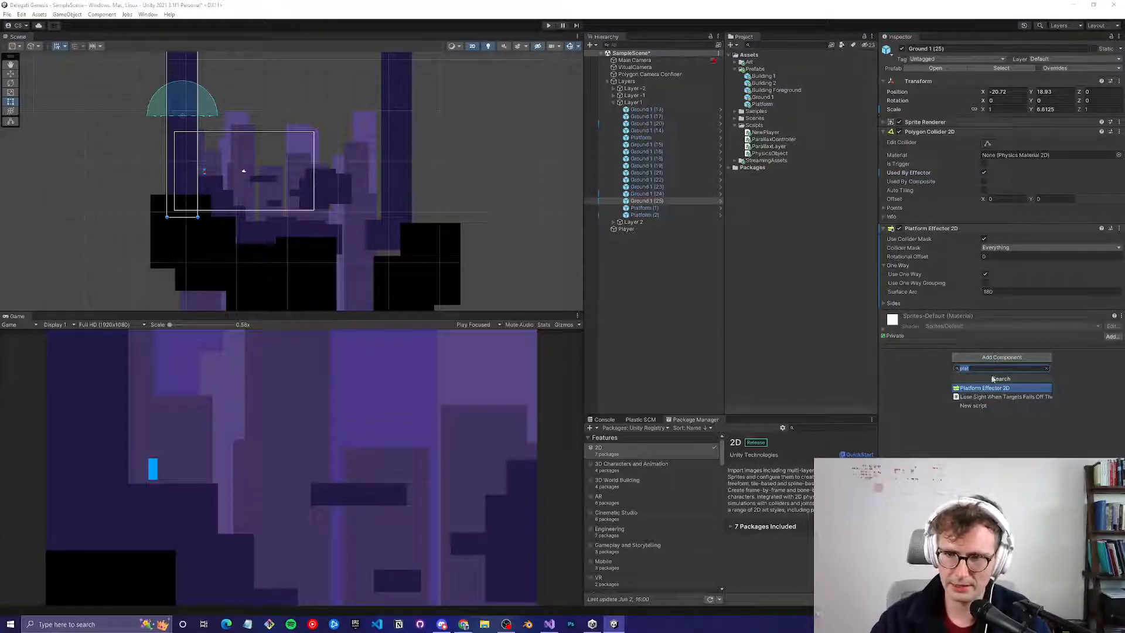
click(986, 368)
key(BackSpace)
key(BackSpace)
key(BackSpace)
key(BackSpace)
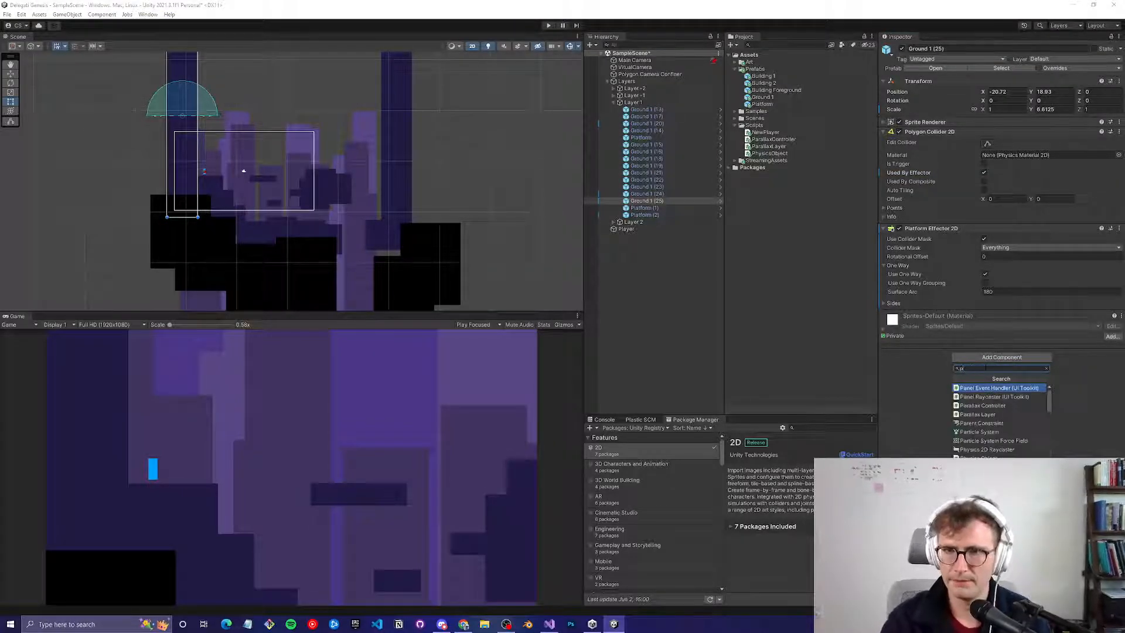
text(ply)
key(BackSpace)
key(BackSpace)
text(oll)
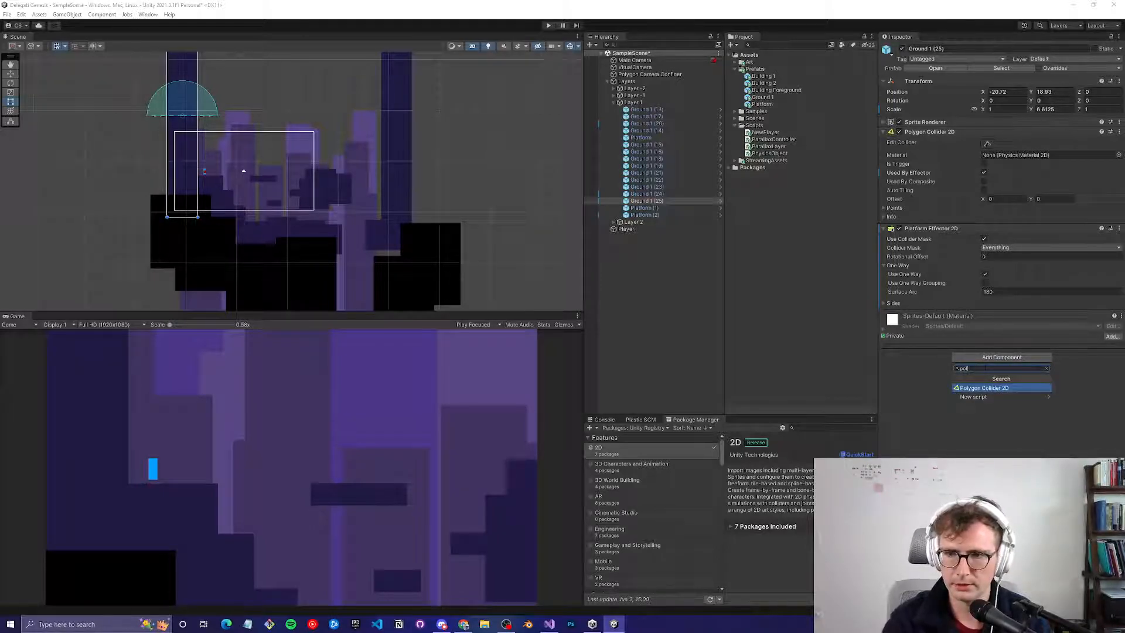
click(1074, 382)
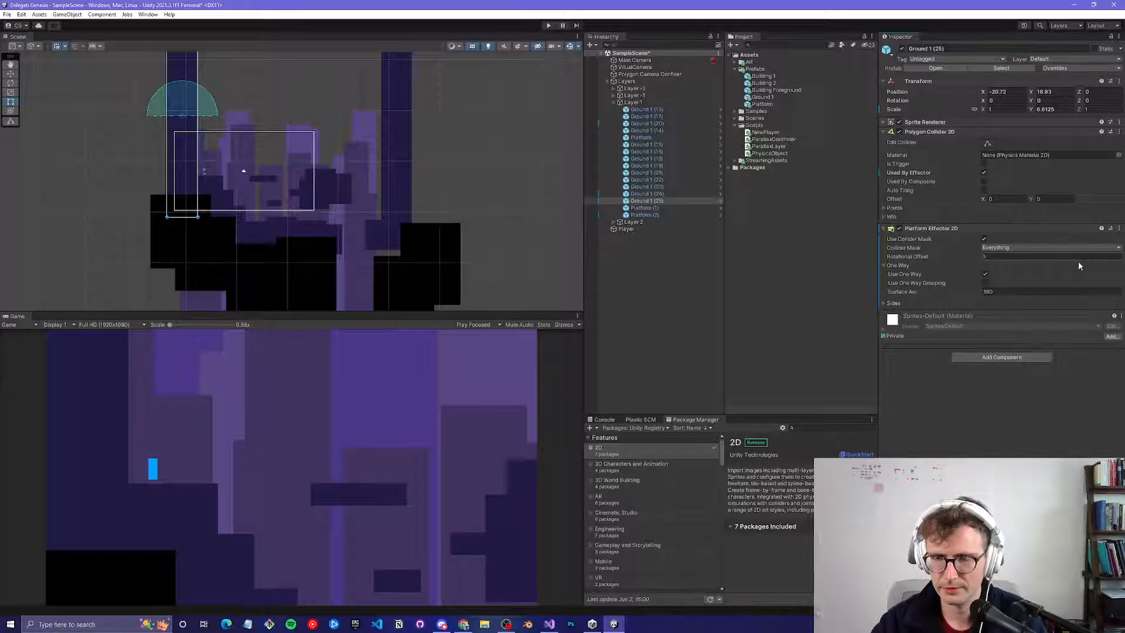
Step: Remove the Platform Effector 2D from Ground 1 (25) and disable Used By Effector on its Polygon Collider 2D
click(1118, 229)
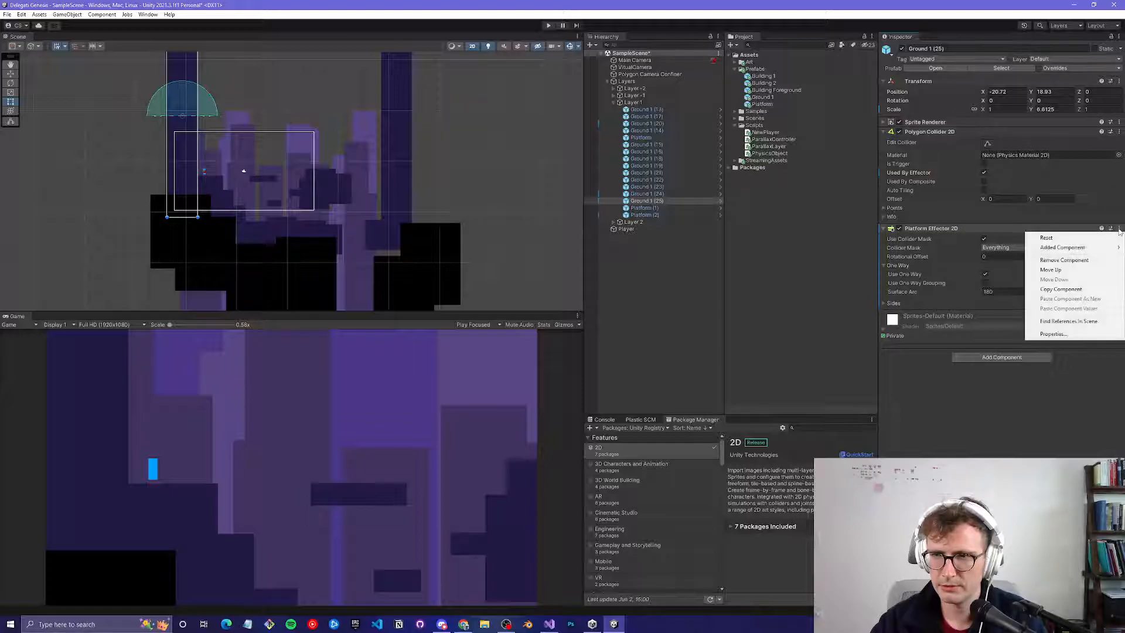
click(1093, 260)
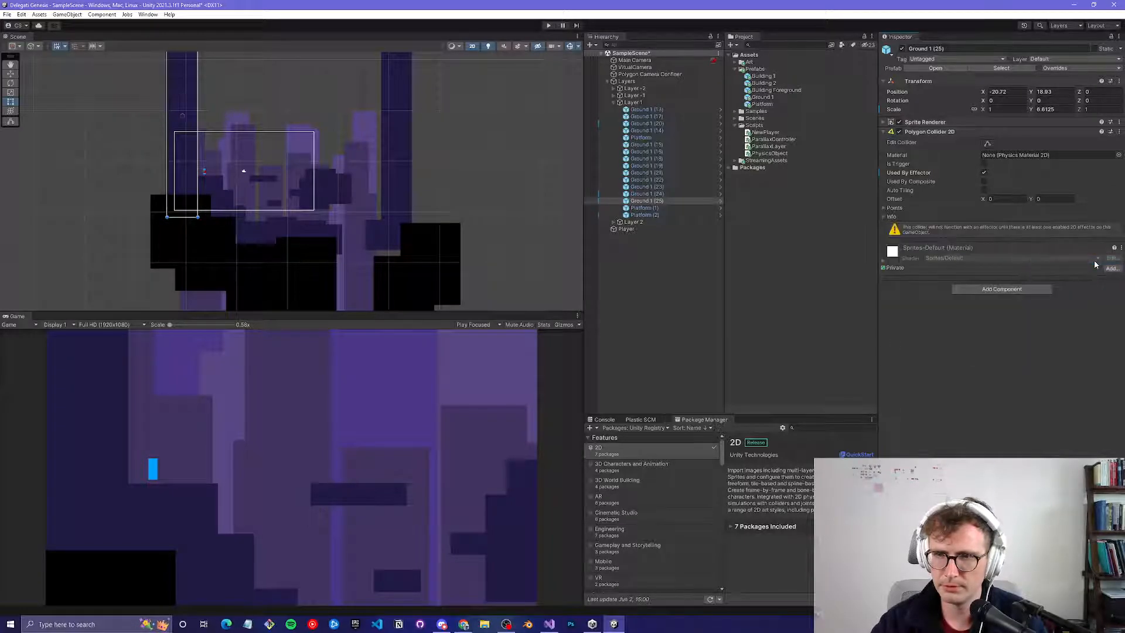
click(983, 173)
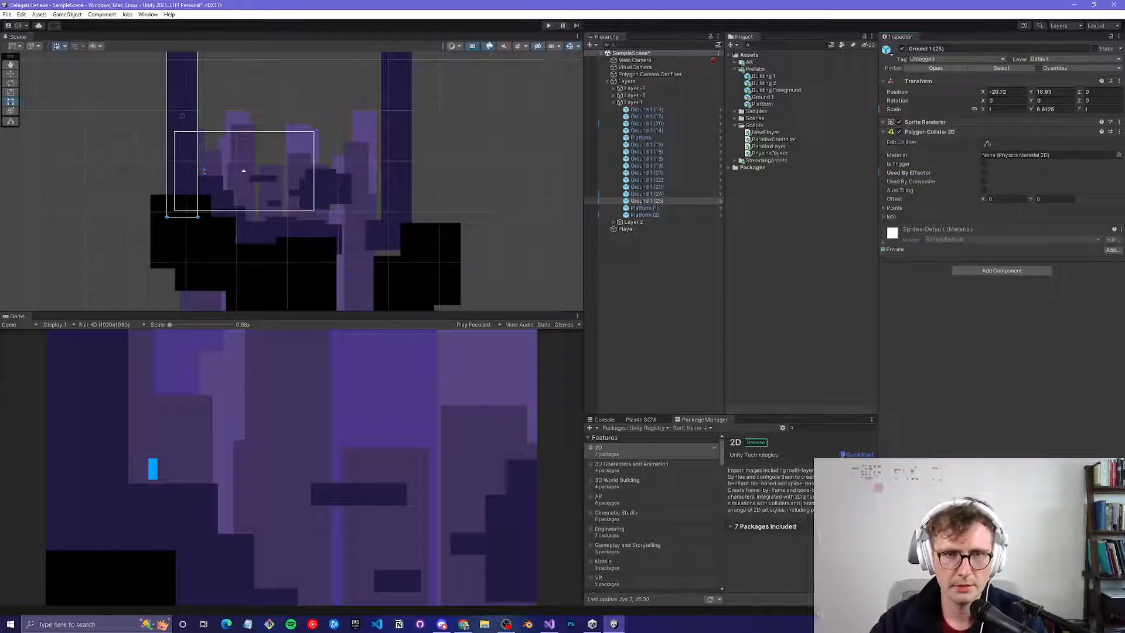
Step: Play-test the scene by moving the player back and forth and jumping up through the floating platforms, and stop the game
click(546, 26)
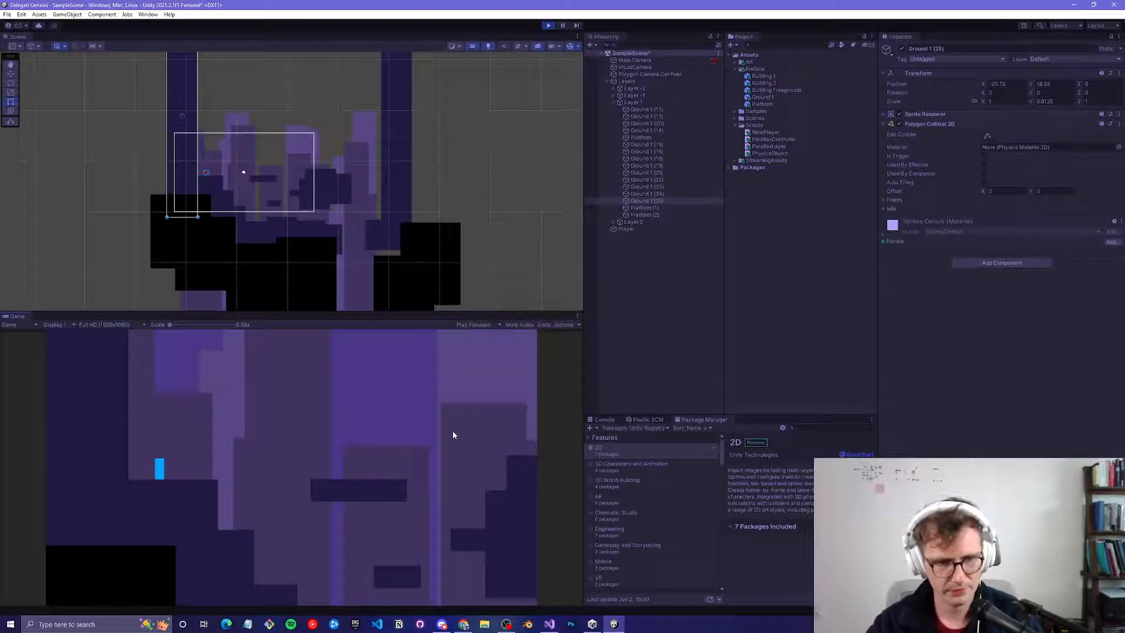
key(d)
key(space)
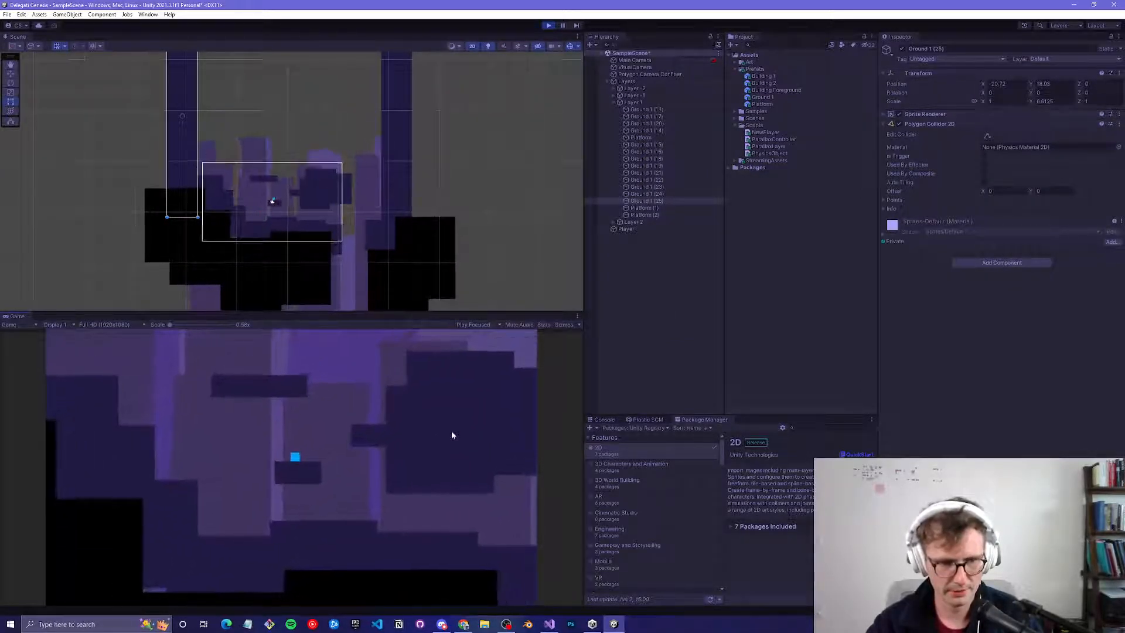
key(space)
key(d)
key(a)
key(space)
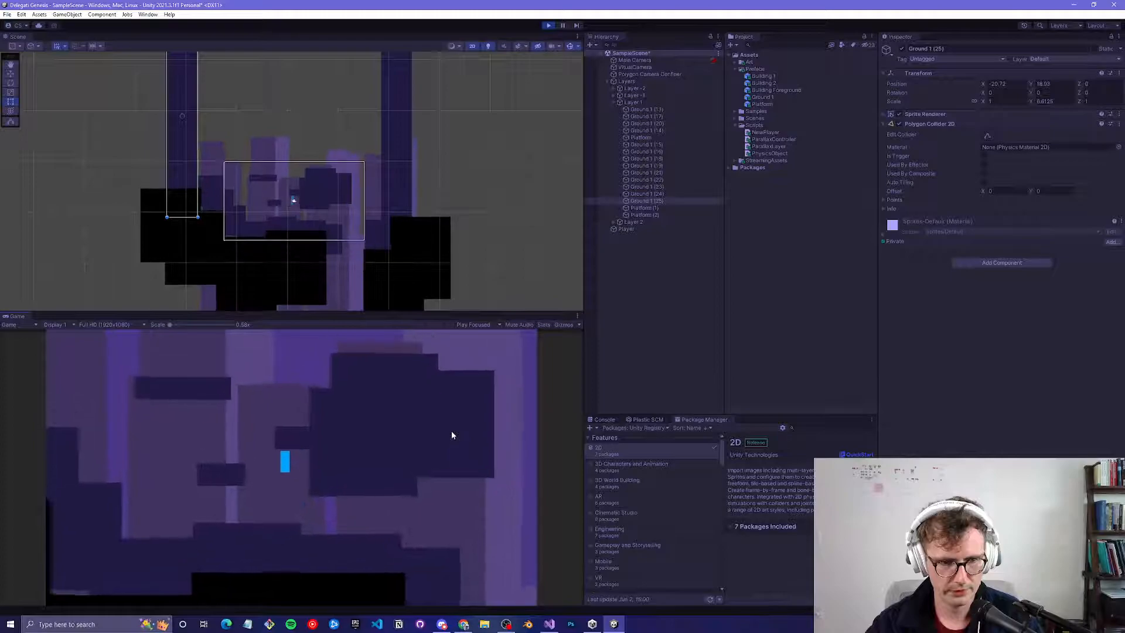
key(a)
key(space)
key(d)
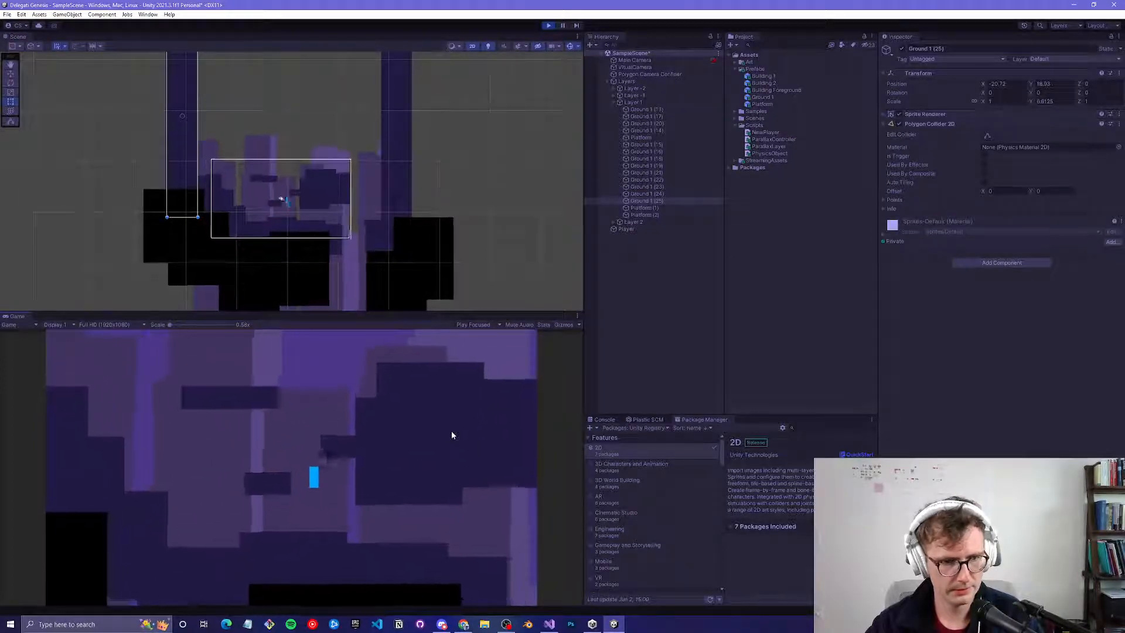
key(a)
key(space)
key(space)
key(d)
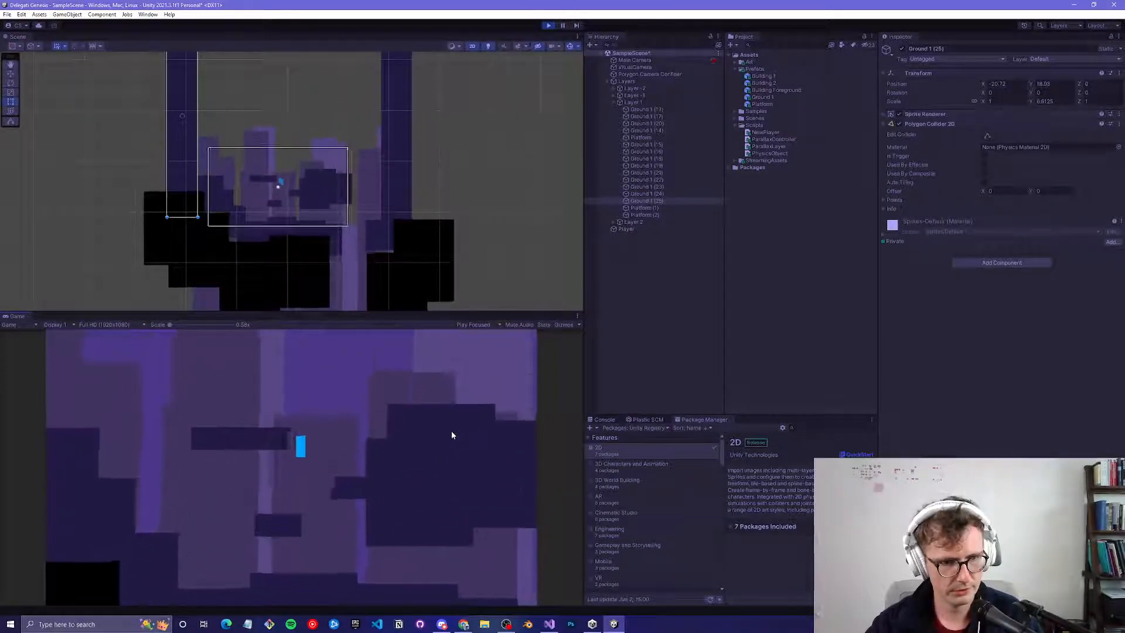
key(a)
key(space)
key(d)
key(a)
key(a)
key(space)
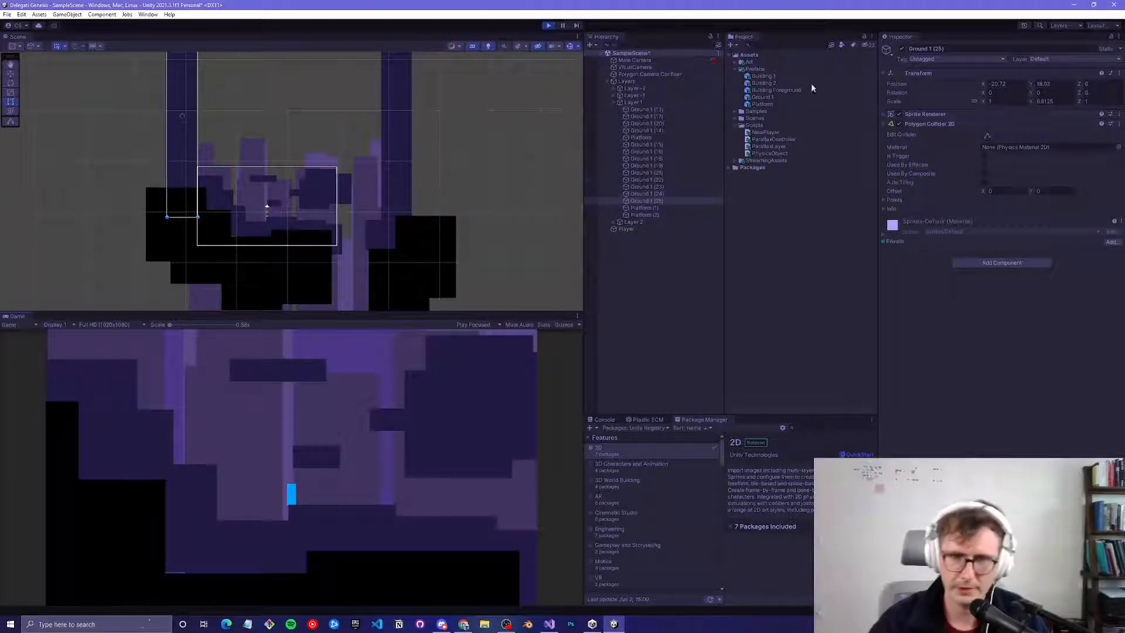
click(549, 26)
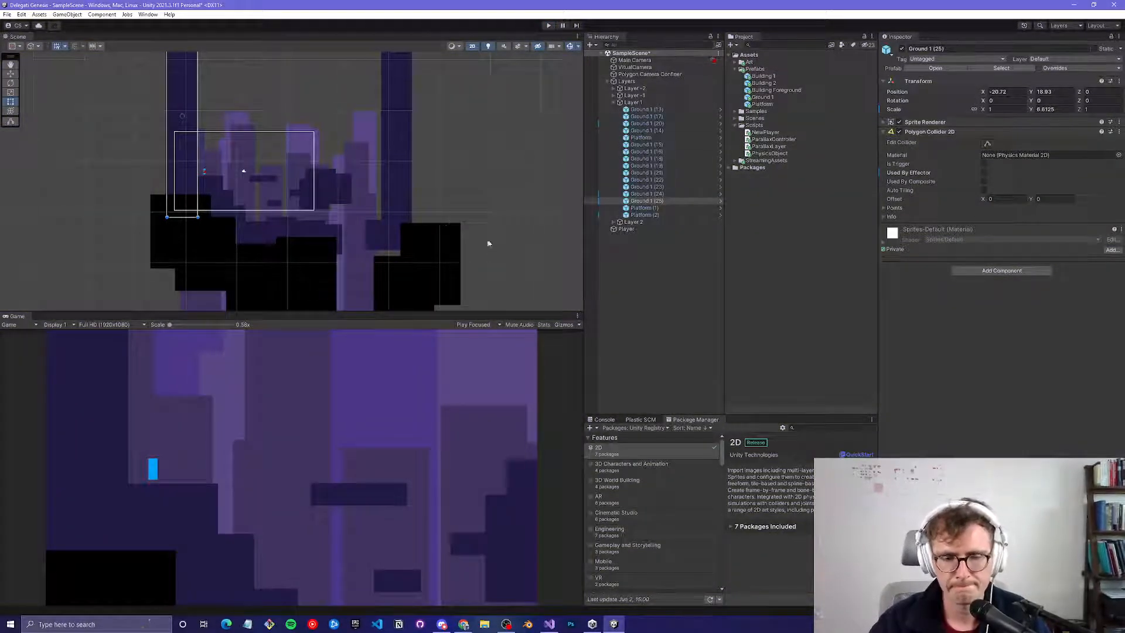
Step: Minimize the Unity editor and switch to the Chrome browser window
click(1073, 5)
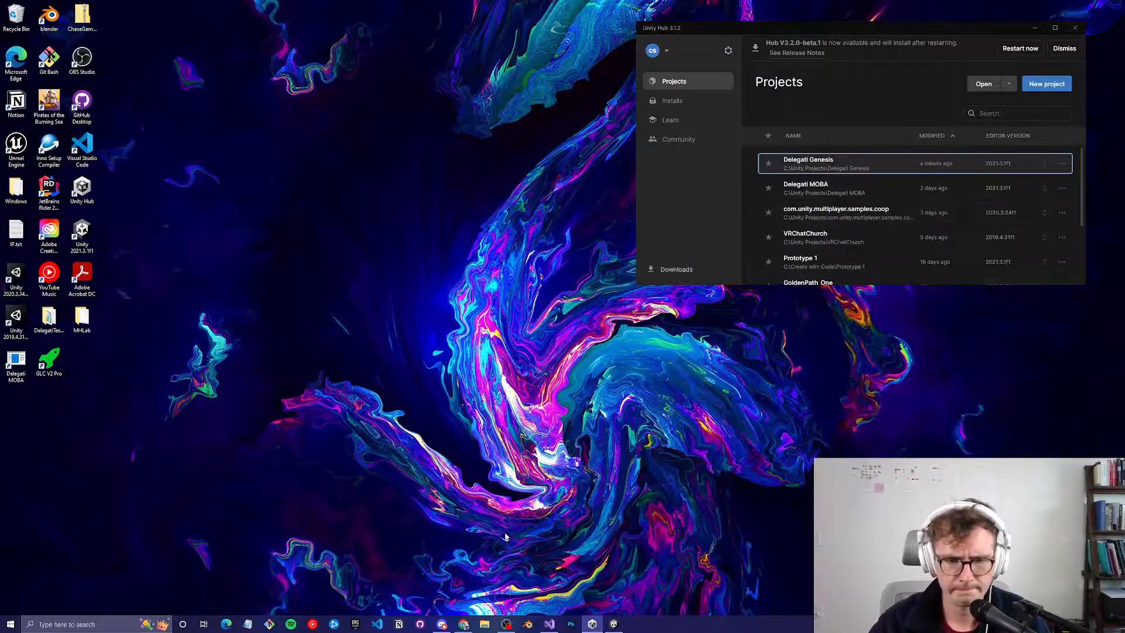
click(464, 625)
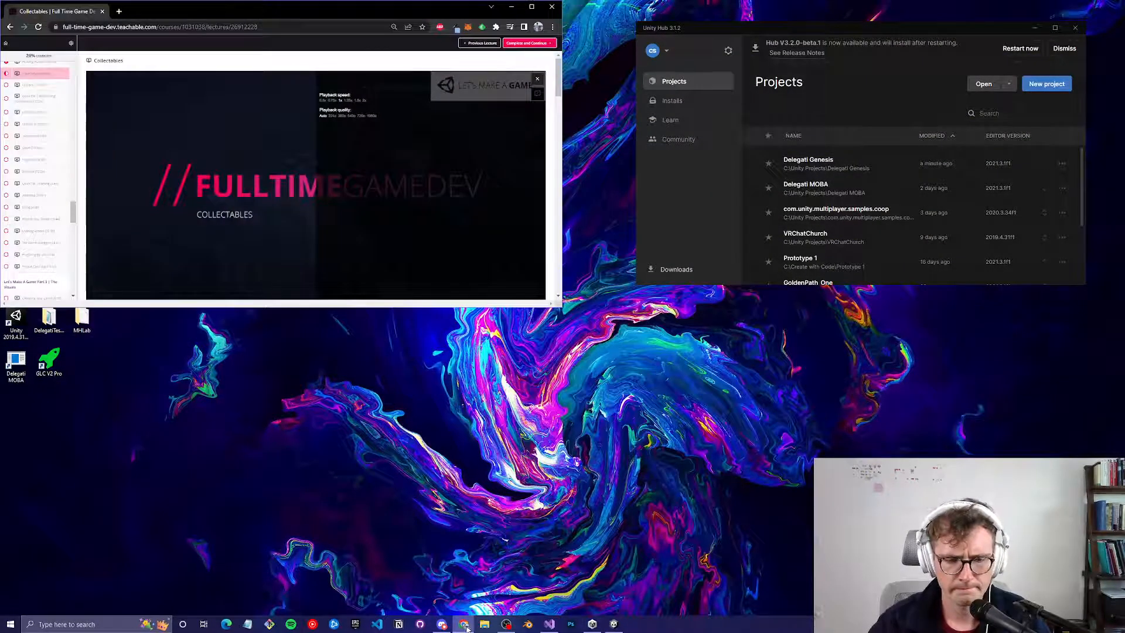